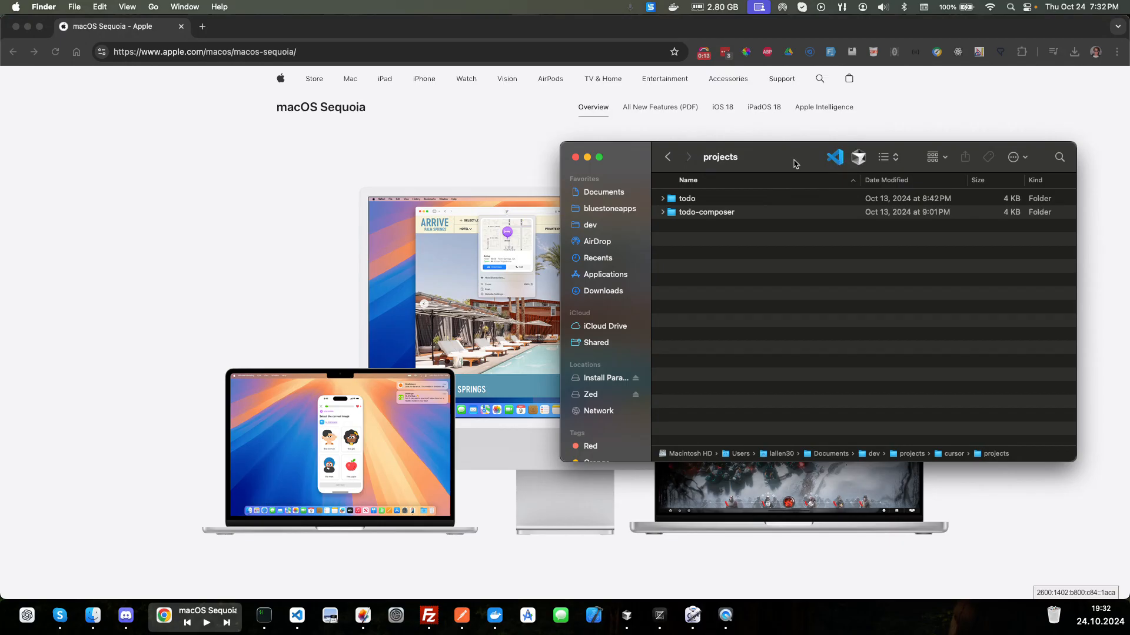
# Check which Quick Actions are offered for the todo folder, without running any of them
pyautogui.click(676, 206)
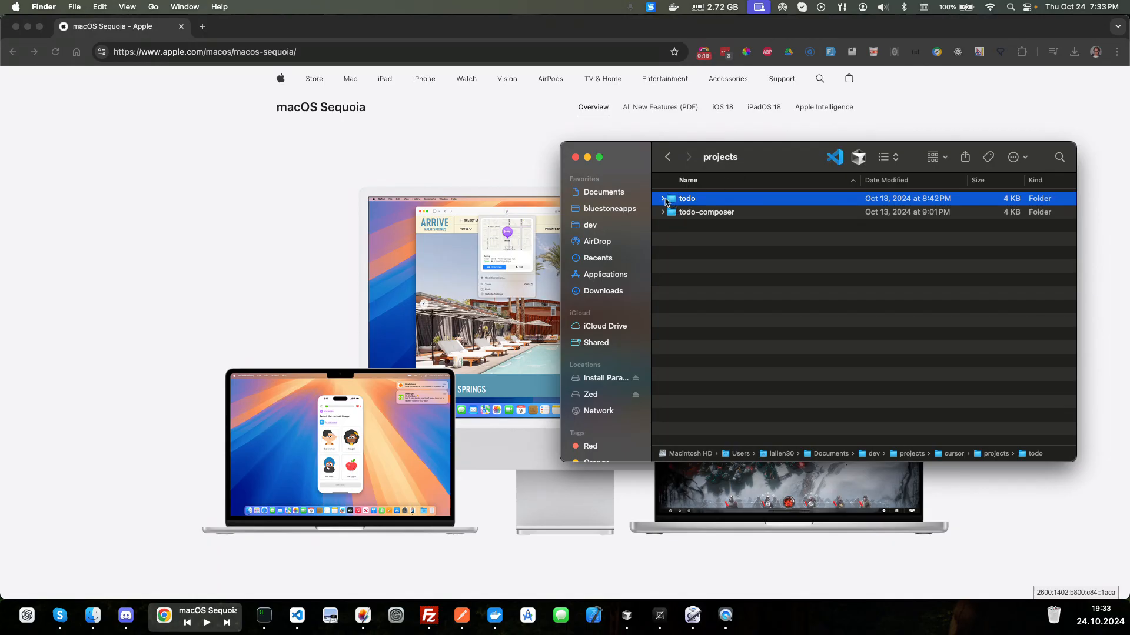
pyautogui.click(663, 199)
pyautogui.click(665, 200)
pyautogui.rightClick(673, 202)
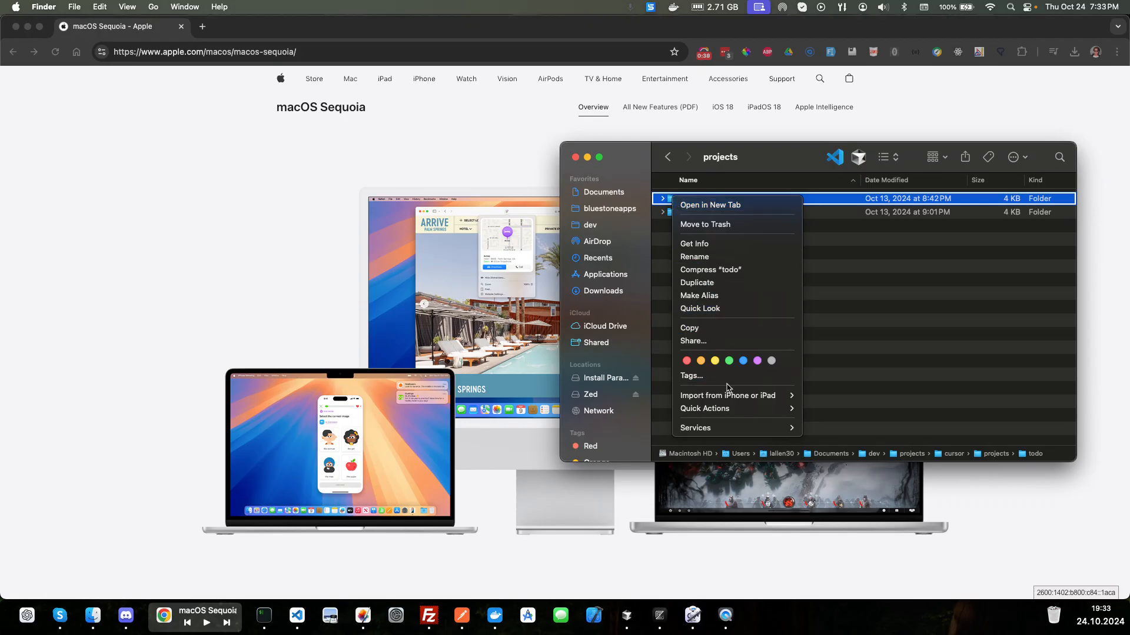
pyautogui.moveTo(732, 407)
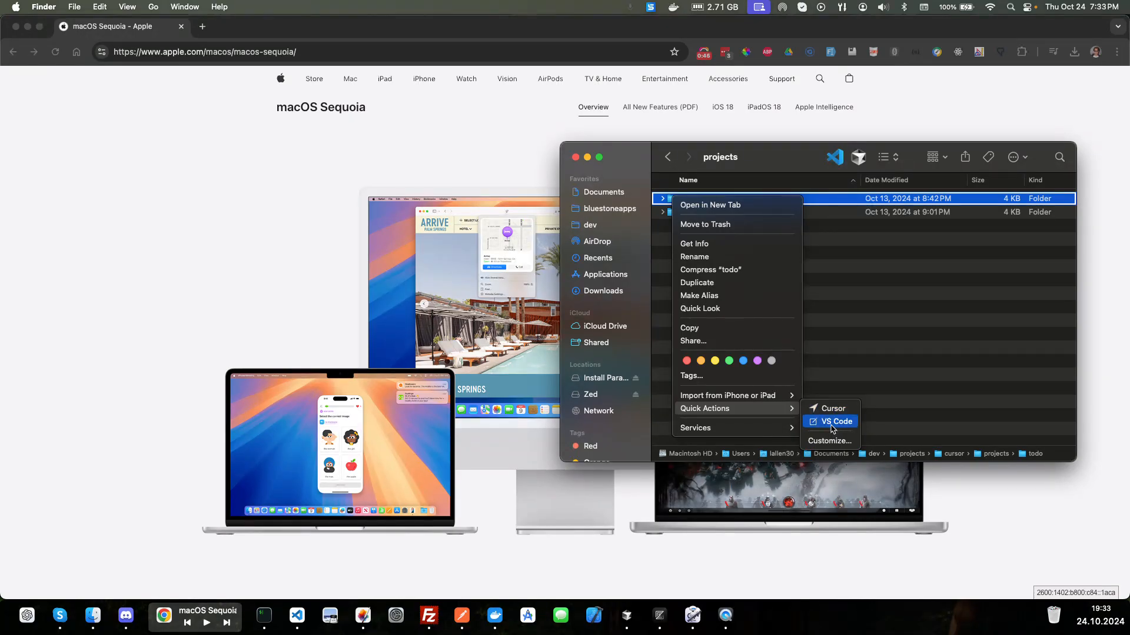
pyautogui.click(838, 352)
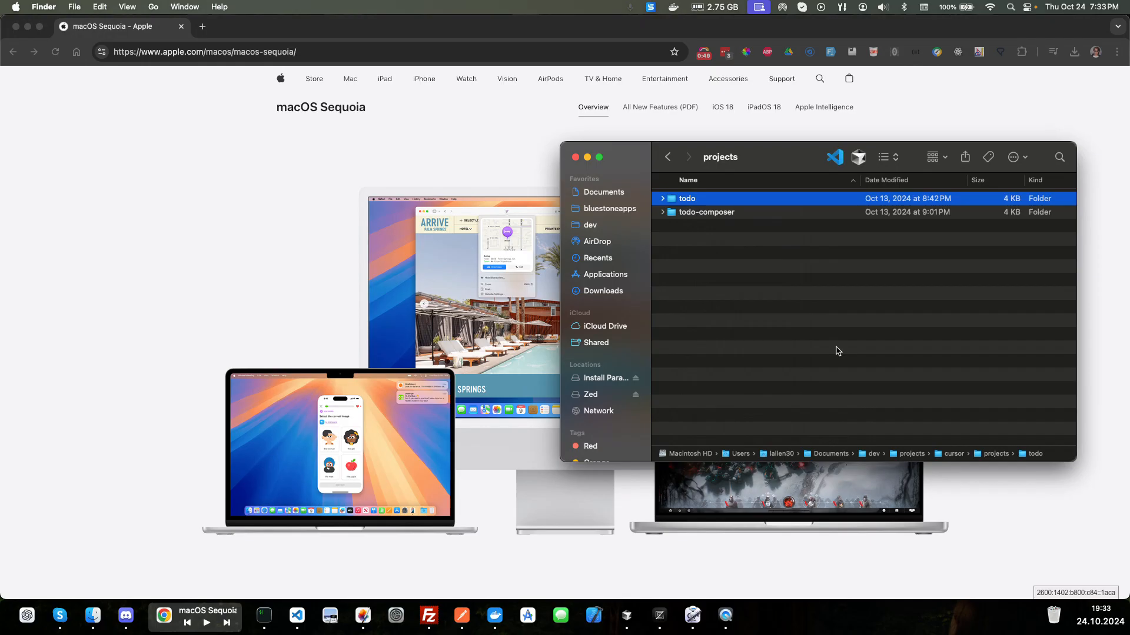
# Launch Automator from the Applications folder and create a new Quick Action document
pyautogui.click(606, 277)
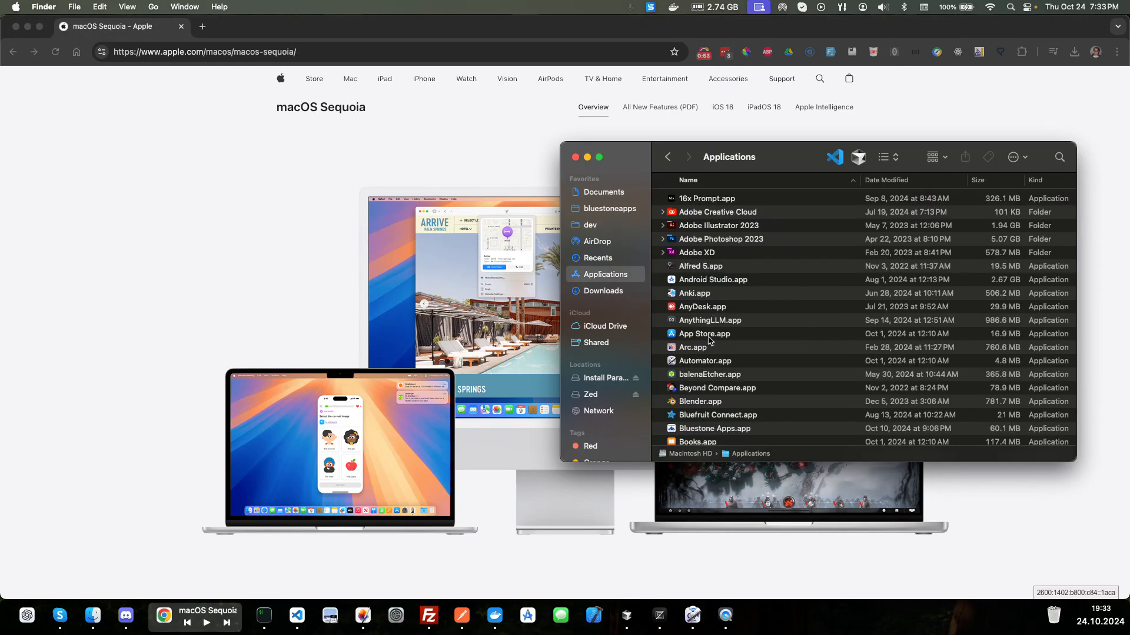
pyautogui.doubleClick(705, 362)
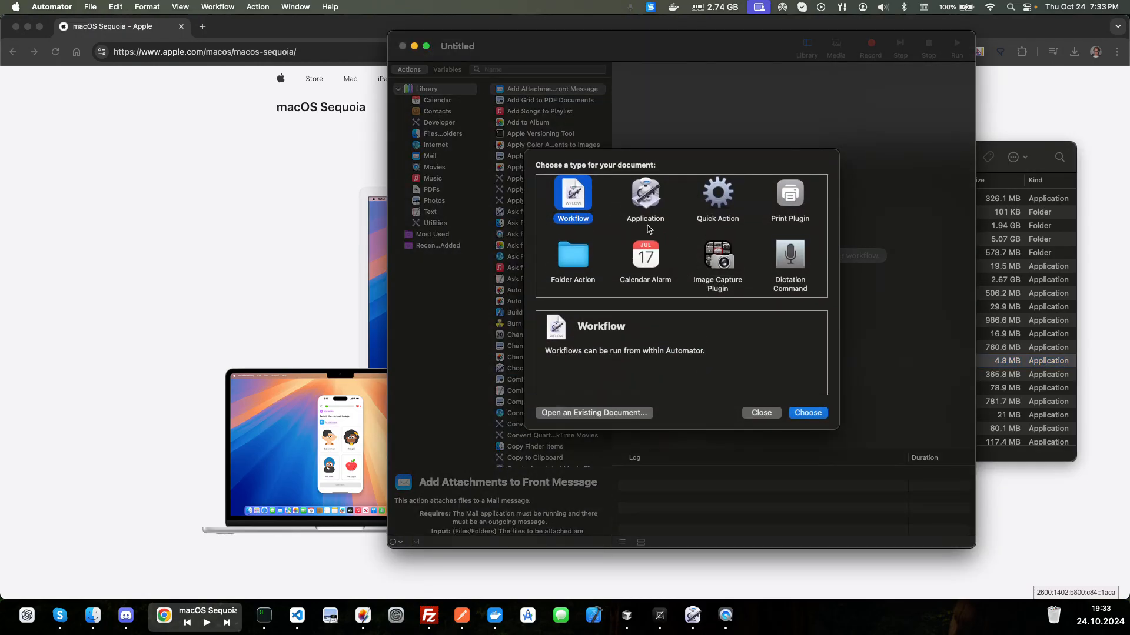
pyautogui.click(717, 201)
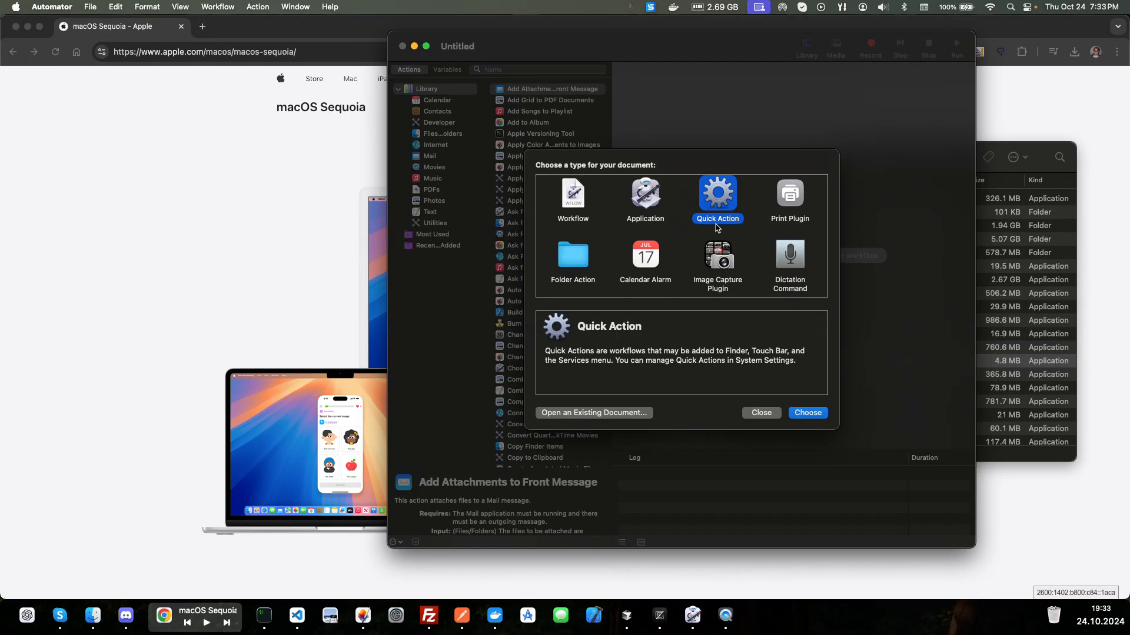
pyautogui.click(807, 413)
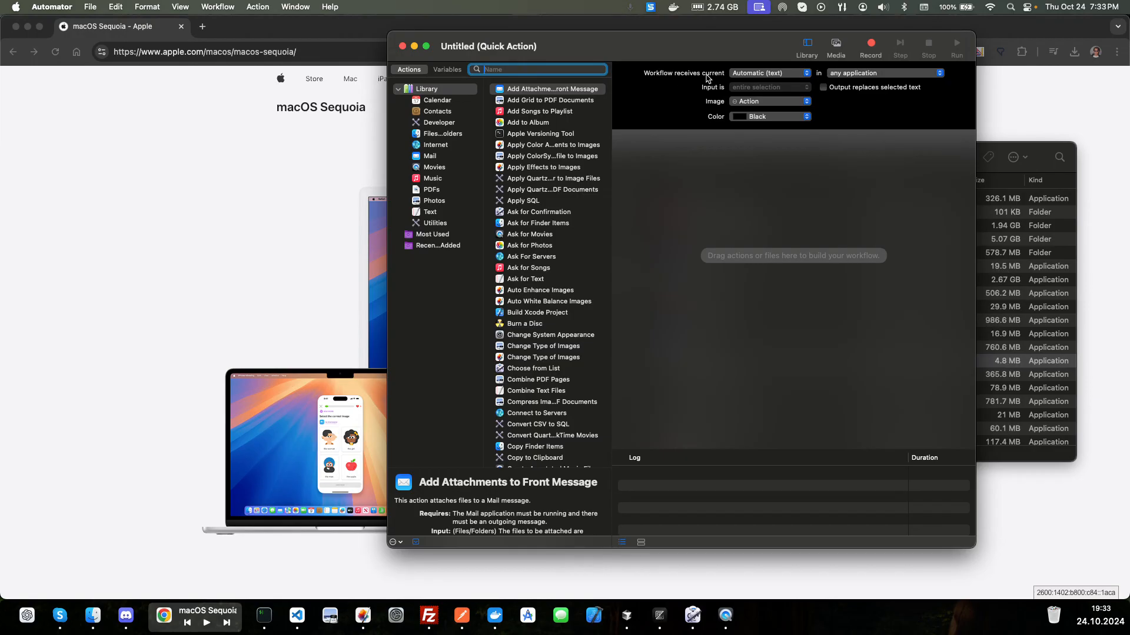
# Set the quick action's workflow to receive files or folders as its input
pyautogui.click(747, 73)
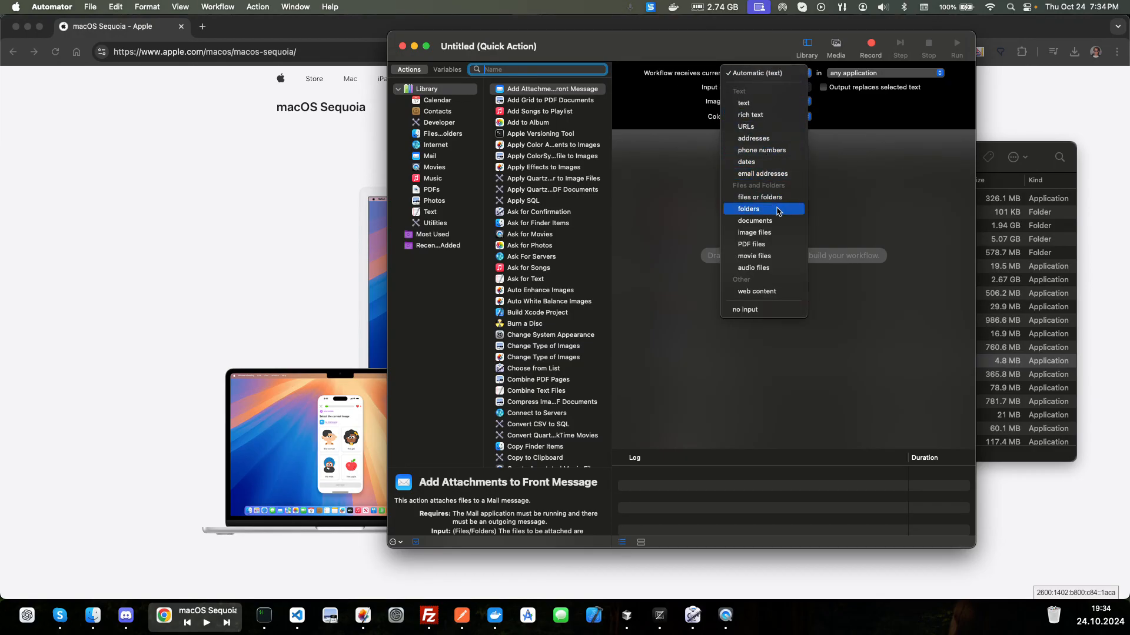
pyautogui.click(758, 197)
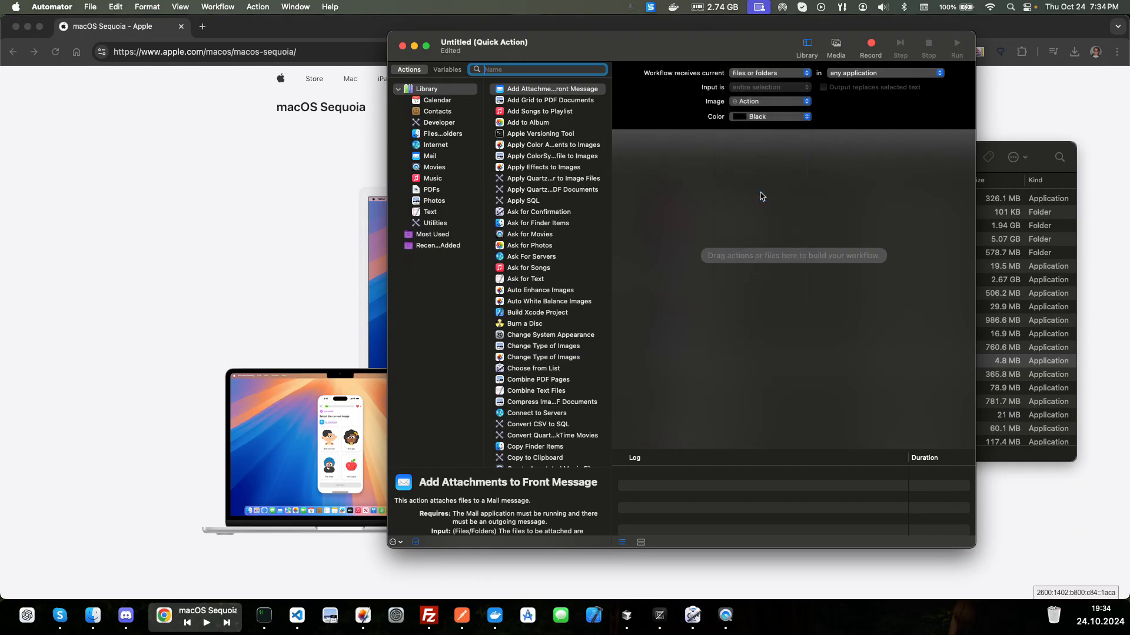
pyautogui.click(868, 77)
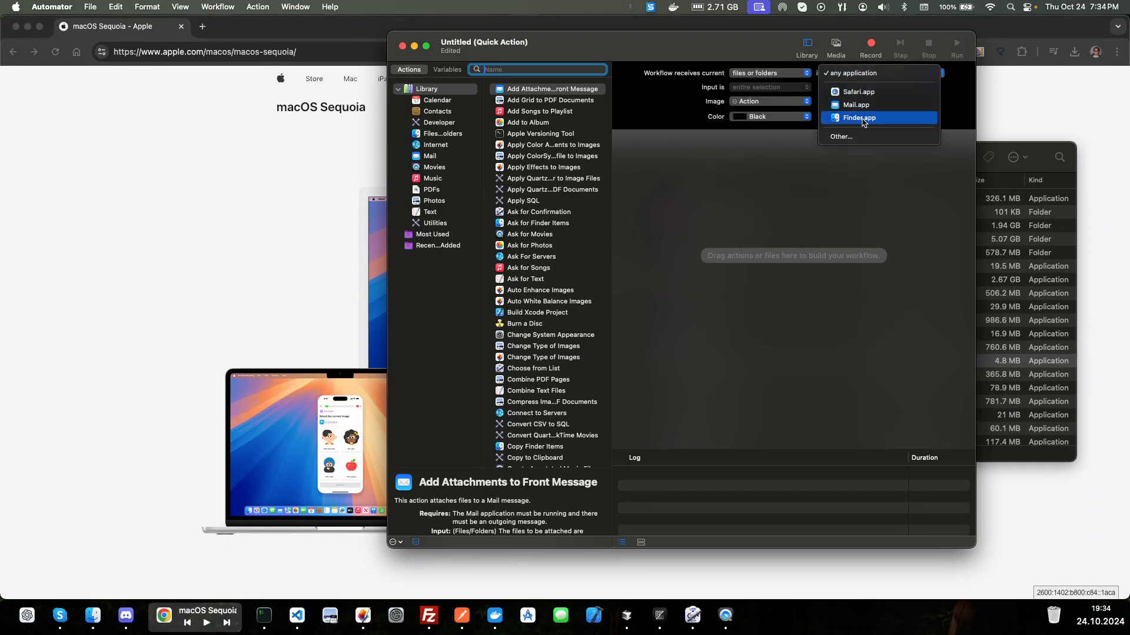
pyautogui.click(759, 165)
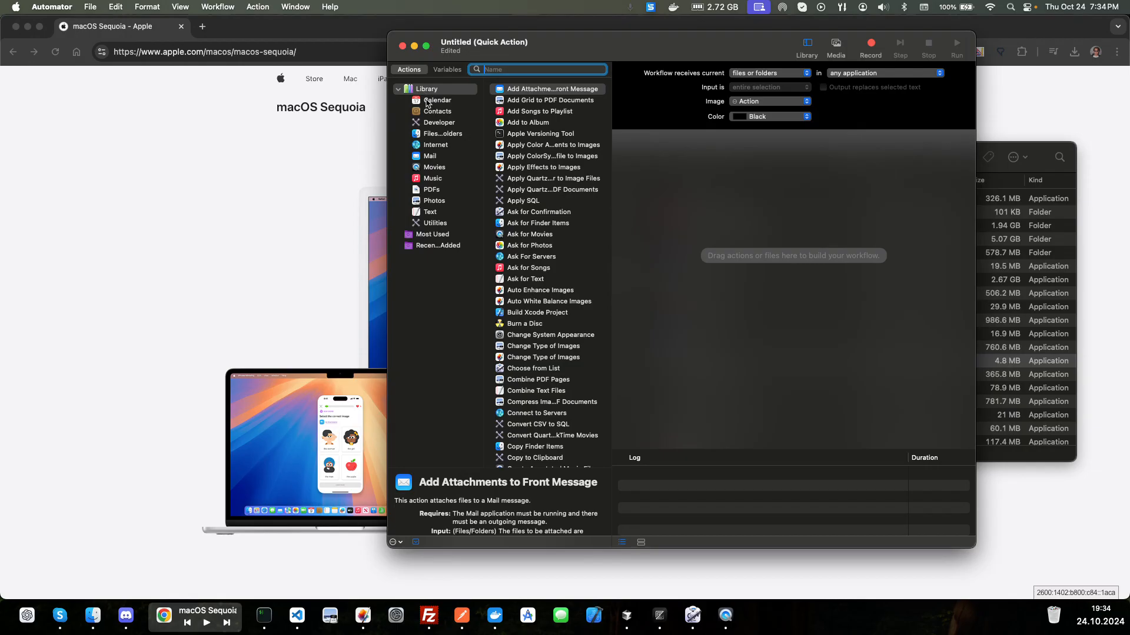
# Add the Open Finder Items action from the Files & Folders category to the workflow
pyautogui.click(431, 135)
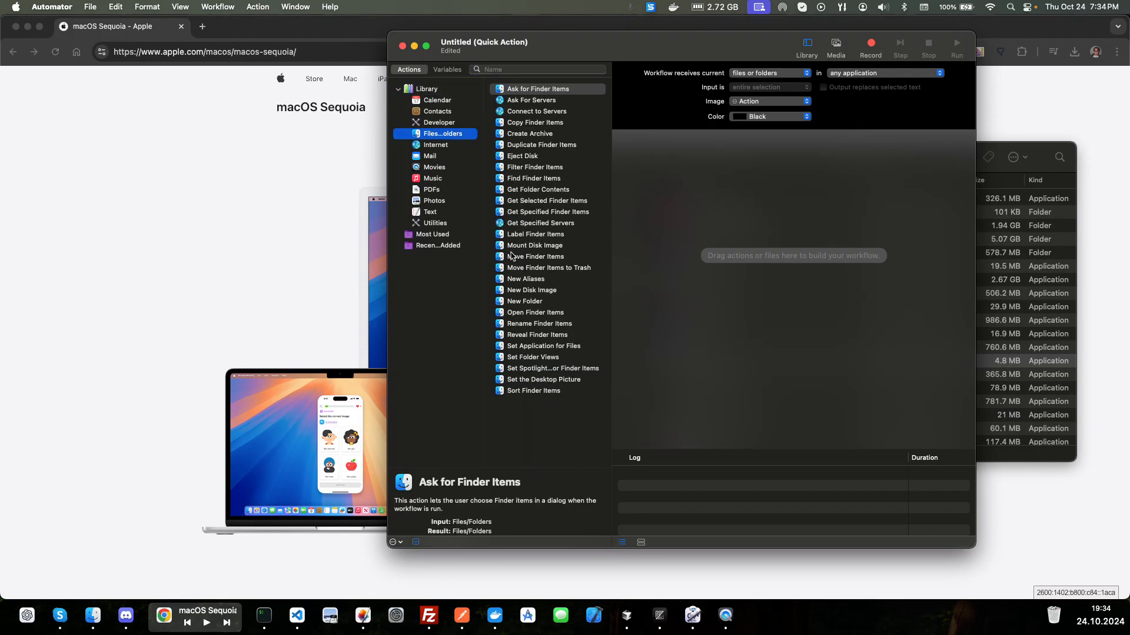
pyautogui.click(530, 313)
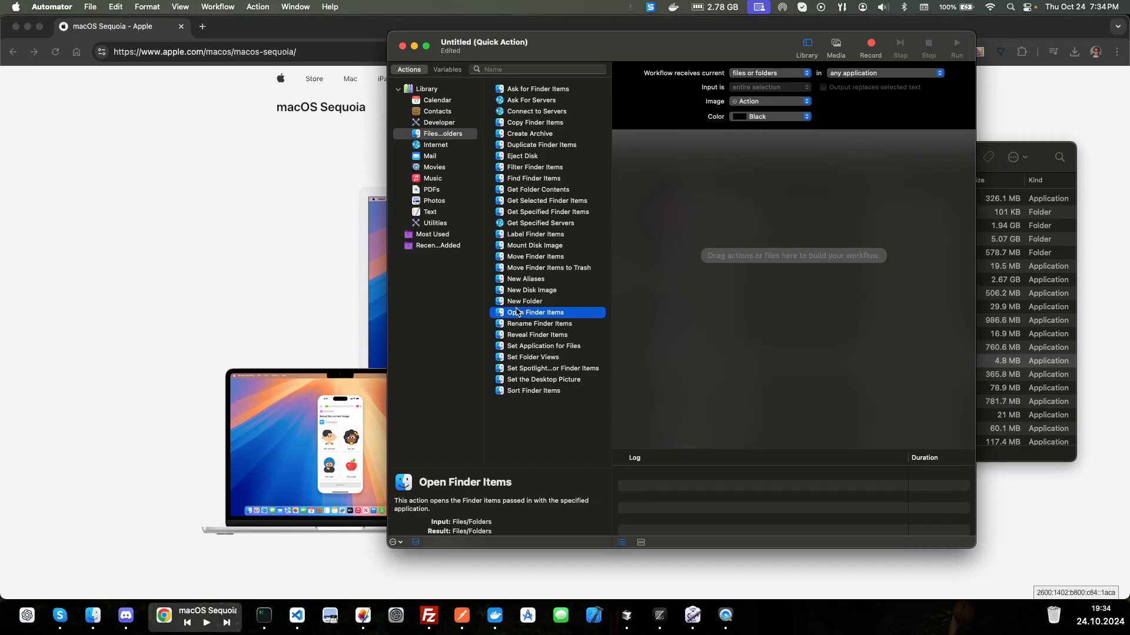
pyautogui.moveTo(512, 318); pyautogui.dragTo(773, 191)
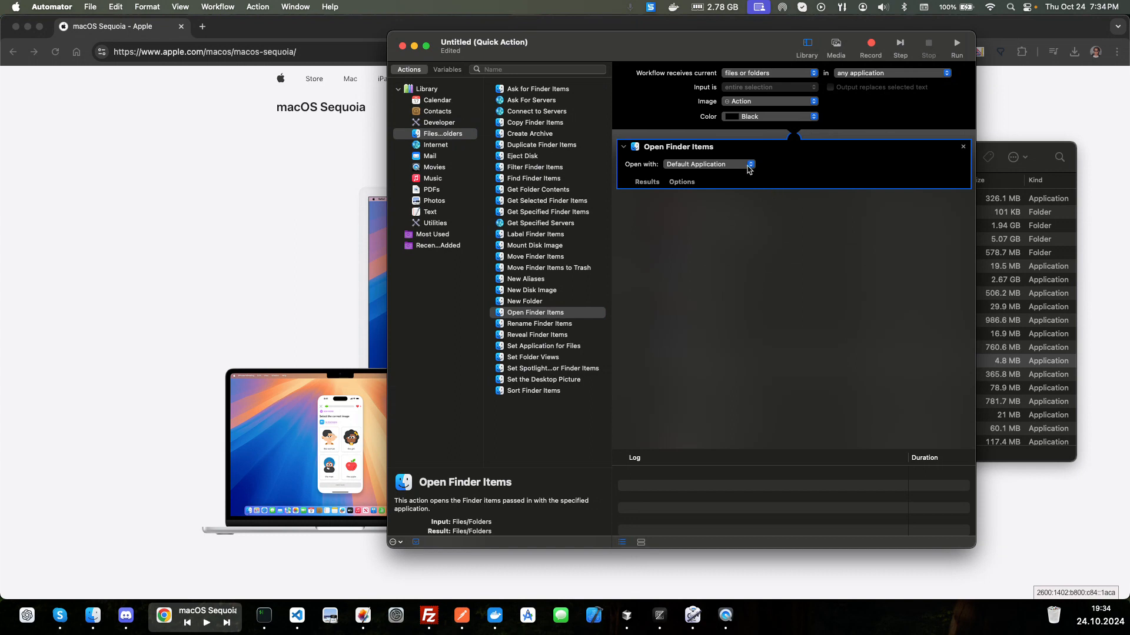
# Set the Open Finder Items action to open items with Zed.app from the Applications folder
pyautogui.click(748, 168)
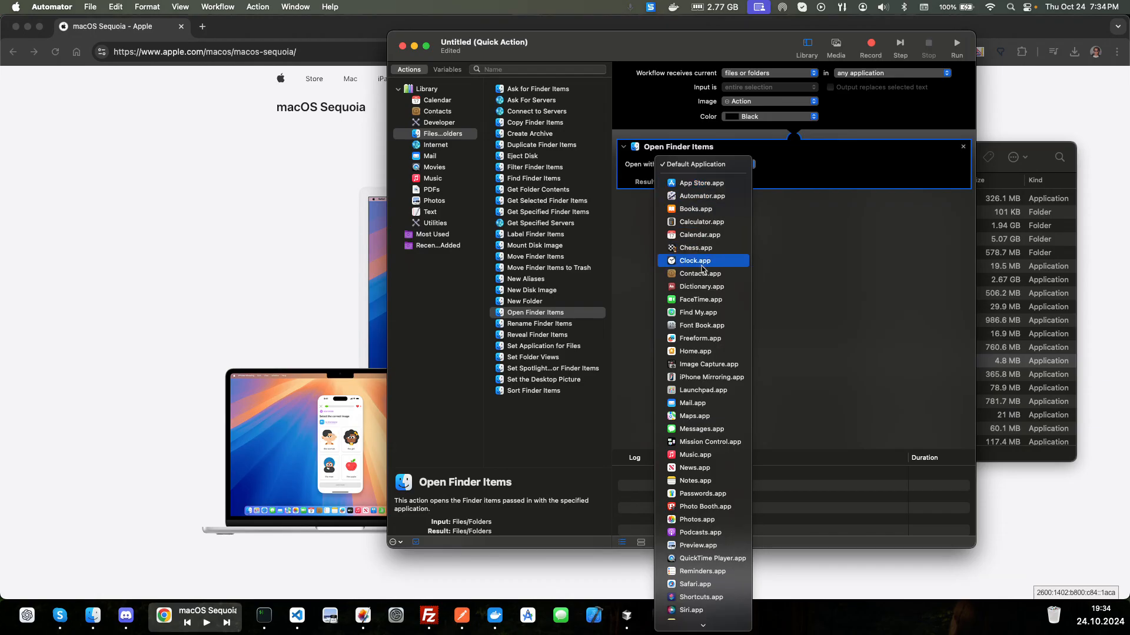
pyautogui.scroll(-5, 701, 268)
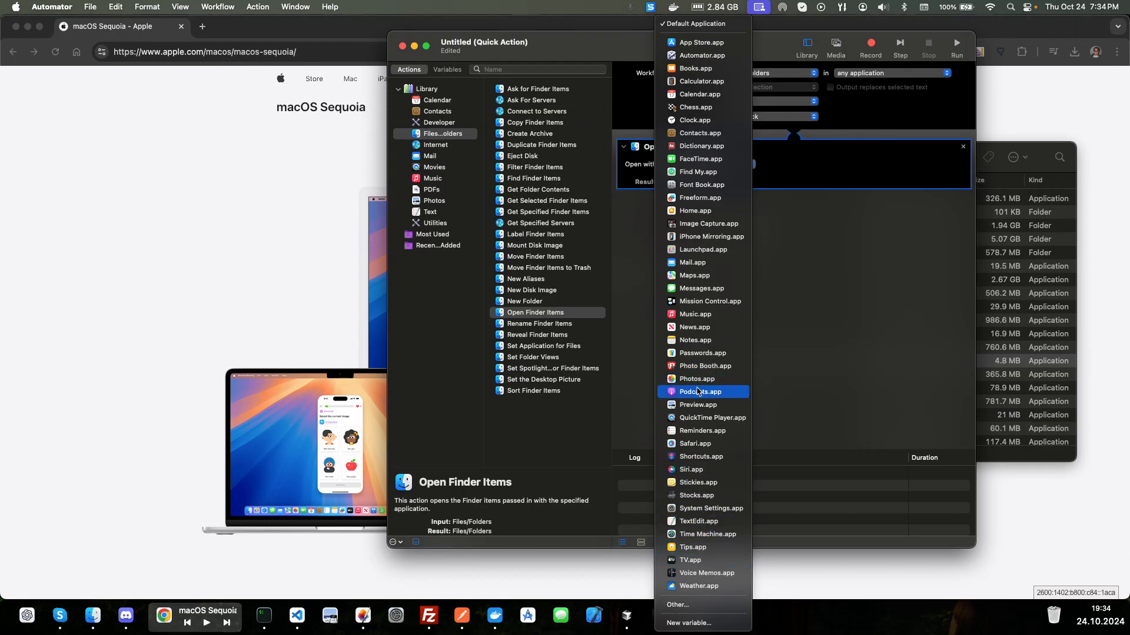
pyautogui.click(683, 606)
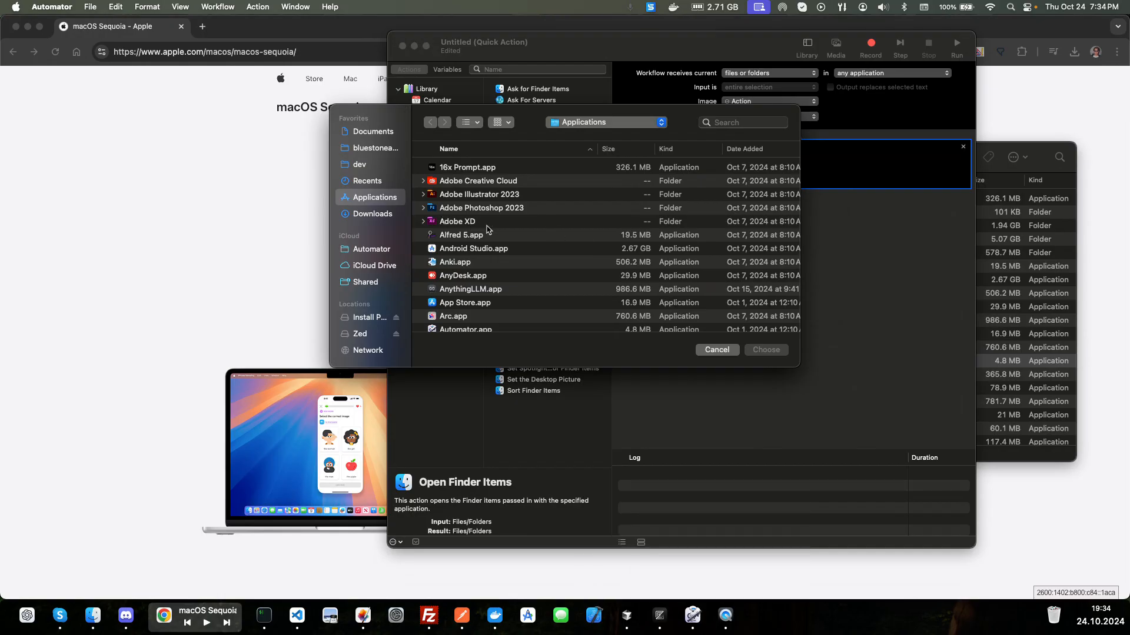
pyautogui.scroll(-20, 542, 271)
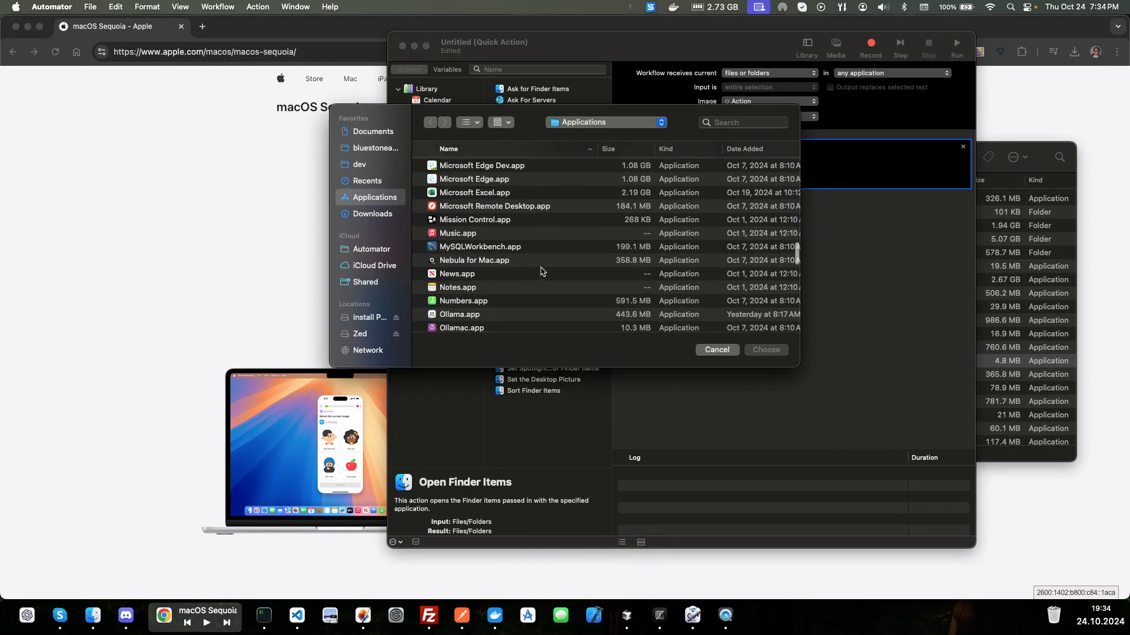
pyautogui.scroll(-8, 542, 271)
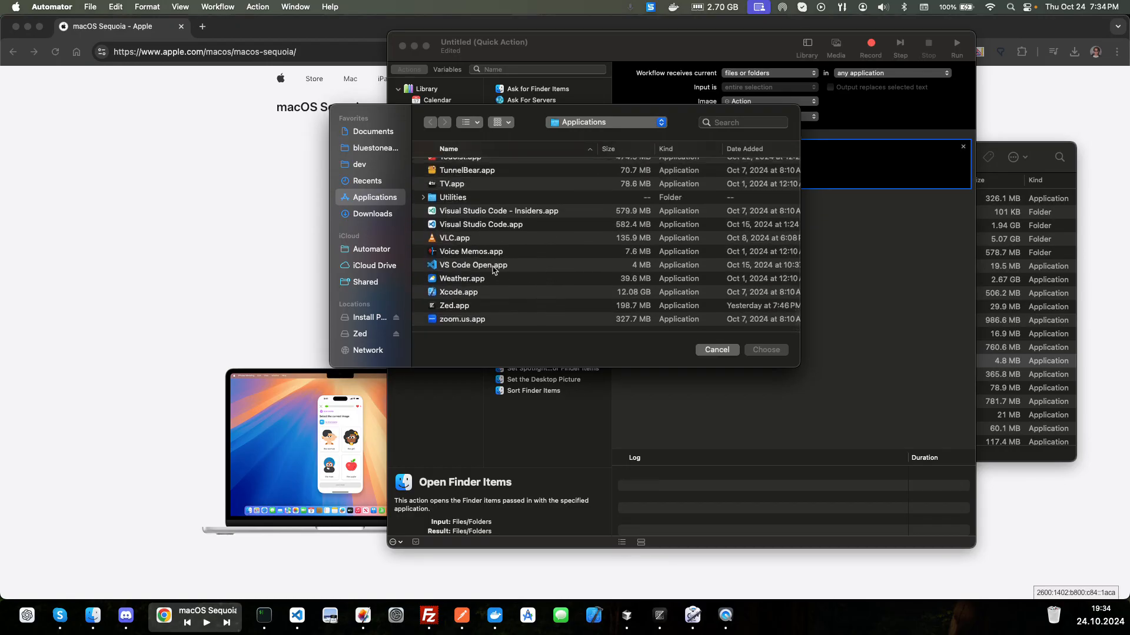
pyautogui.click(444, 309)
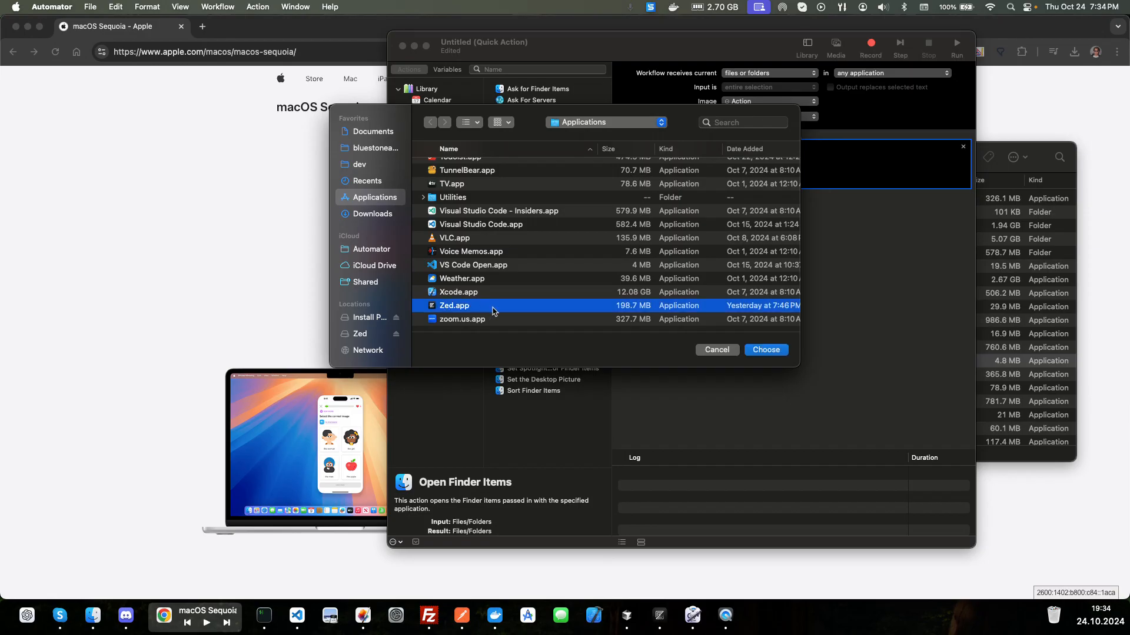
pyautogui.click(767, 350)
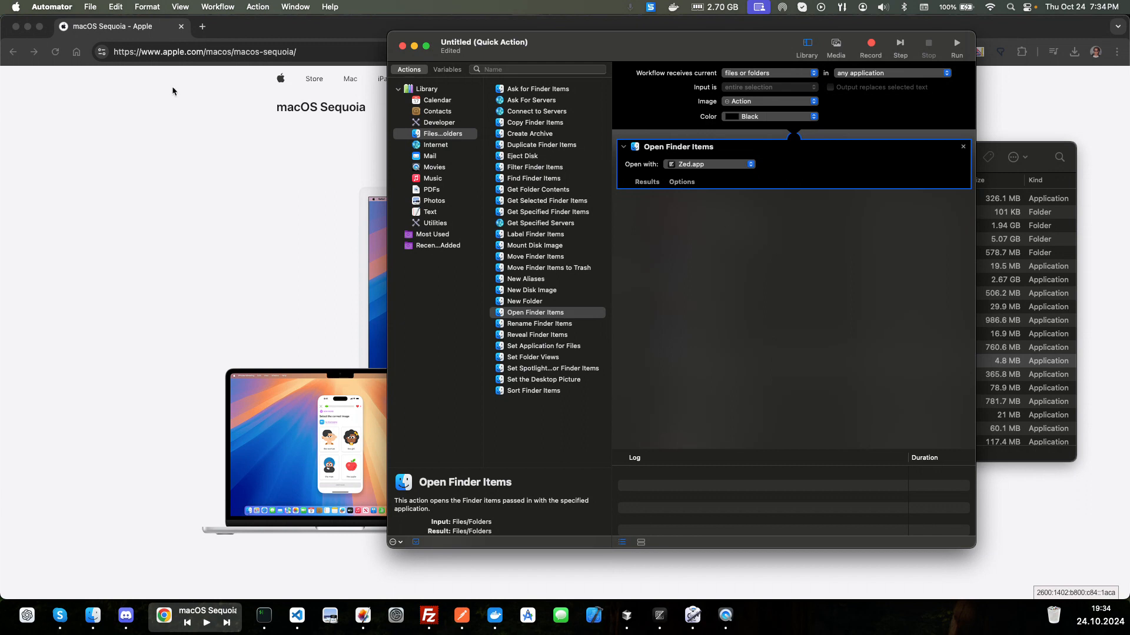
# Save the quick action as Zed and close its window
pyautogui.click(87, 8)
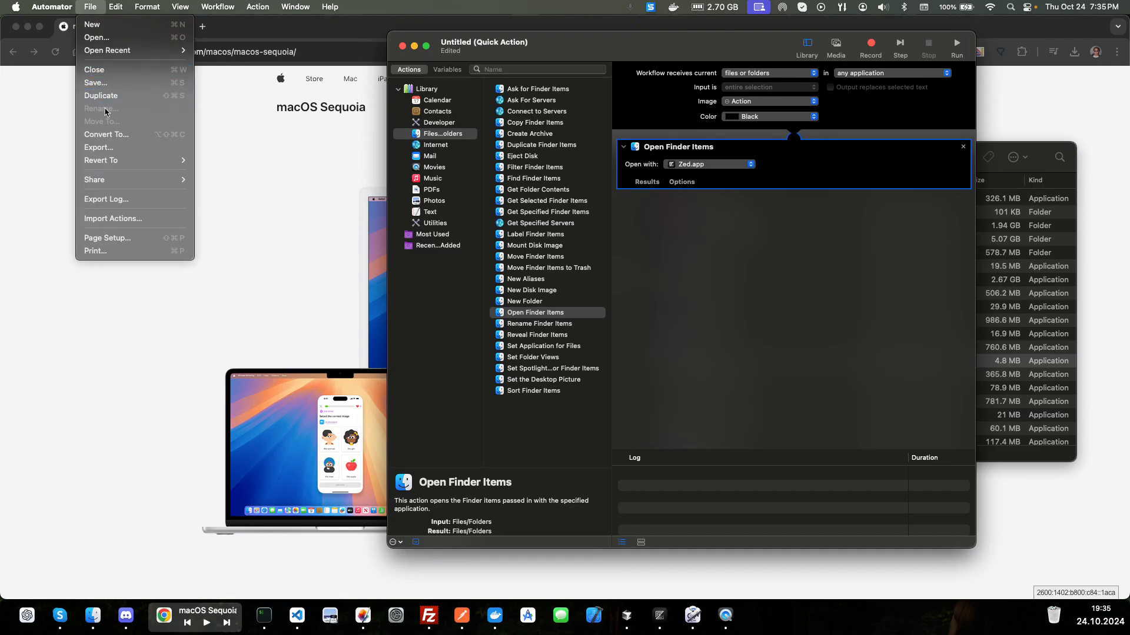
pyautogui.click(101, 88)
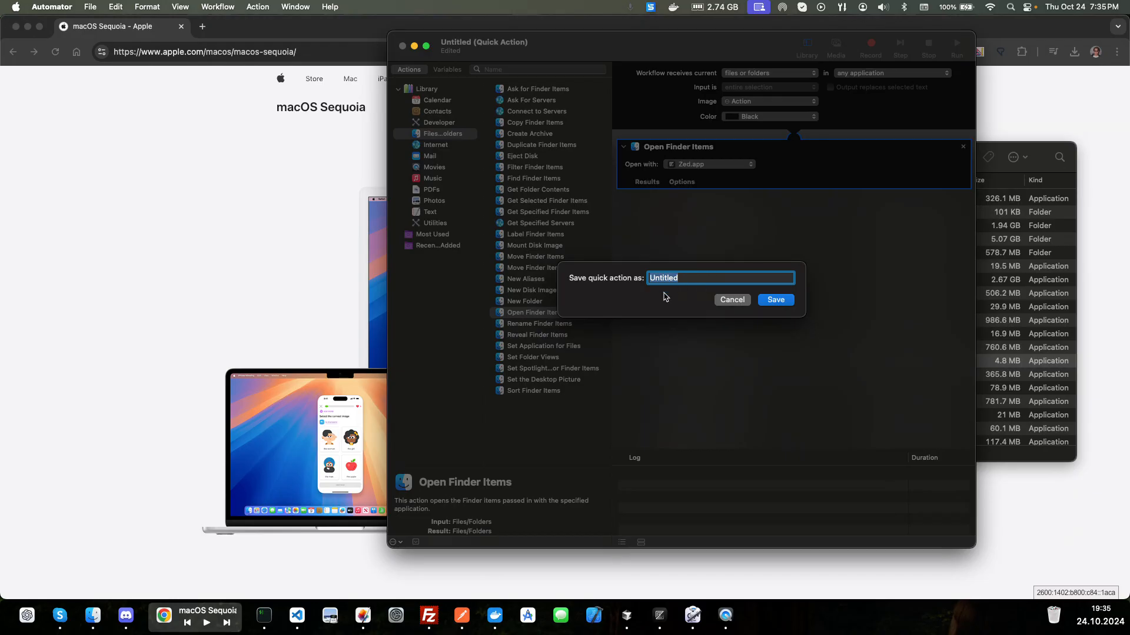
pyautogui.write('Z')
pyautogui.click(774, 300)
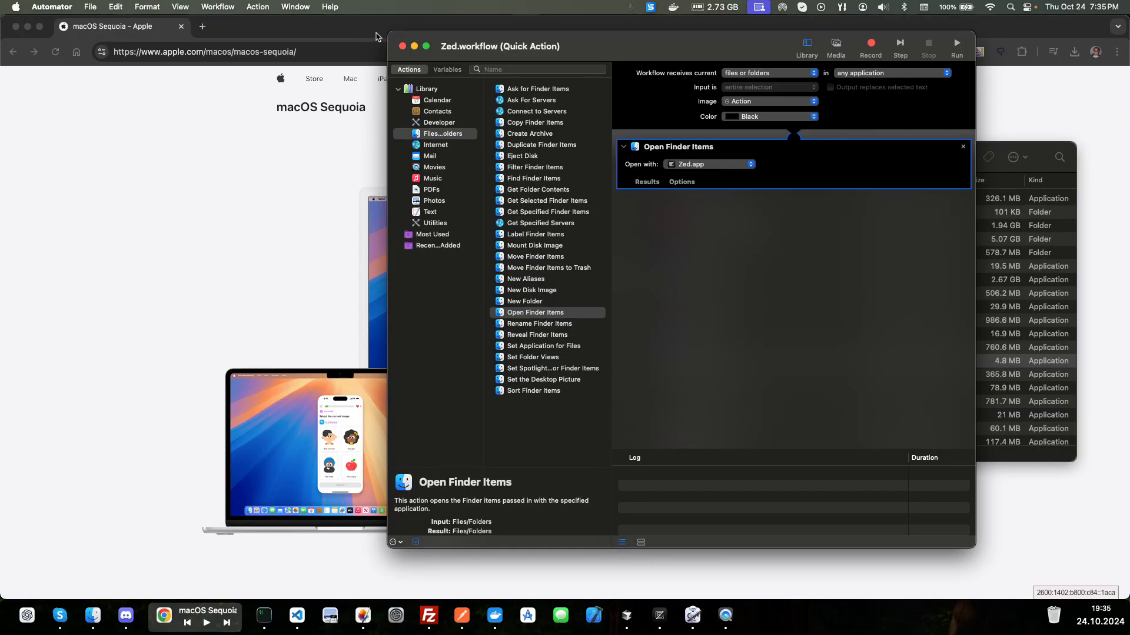
pyautogui.click(402, 46)
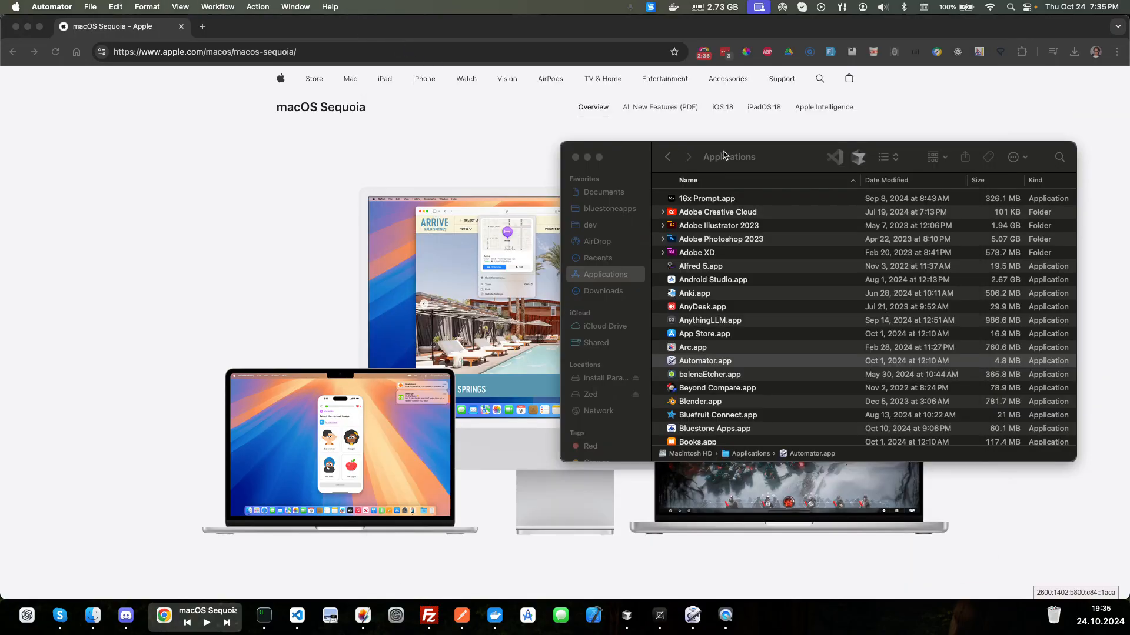
# Return to the projects folder in Finder and open the todo folder with the Zed quick action
pyautogui.click(667, 157)
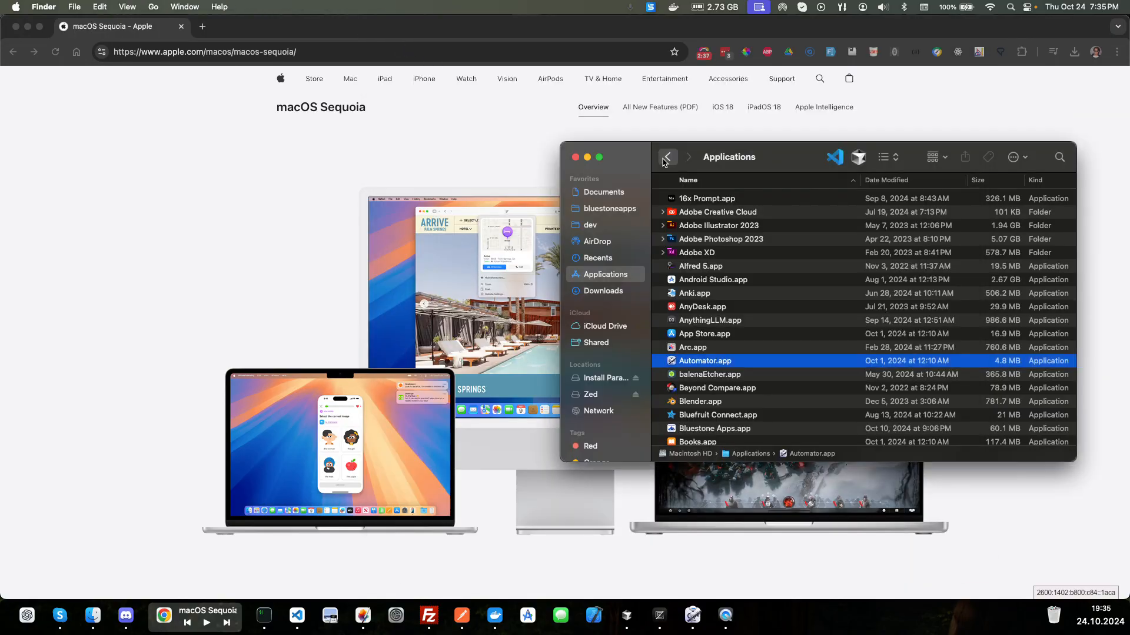
pyautogui.click(667, 157)
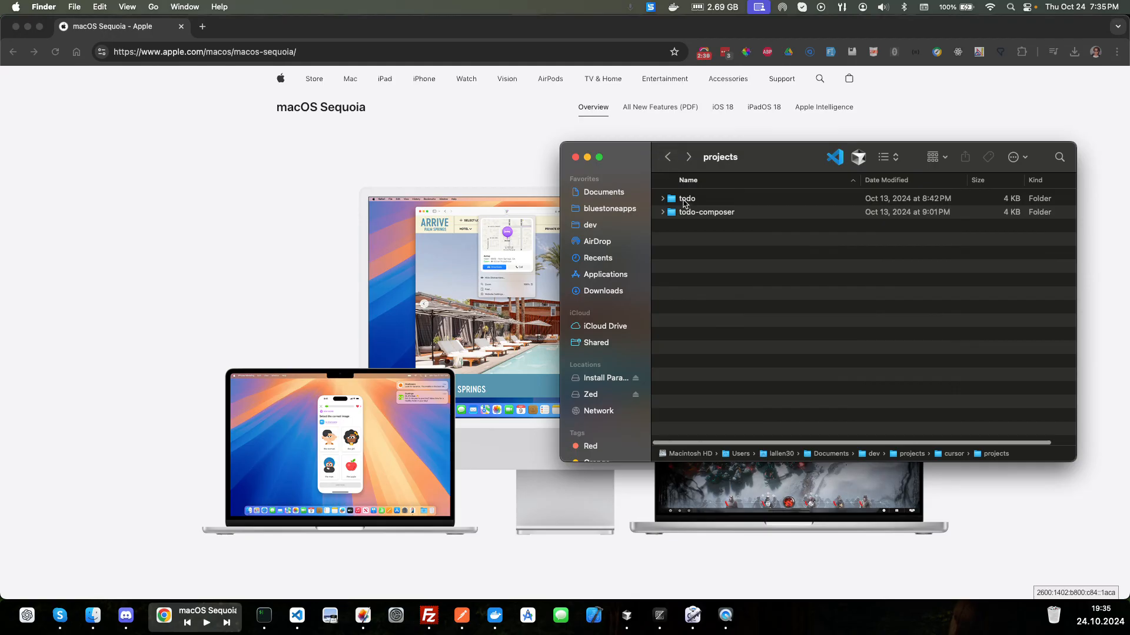
pyautogui.rightClick(685, 205)
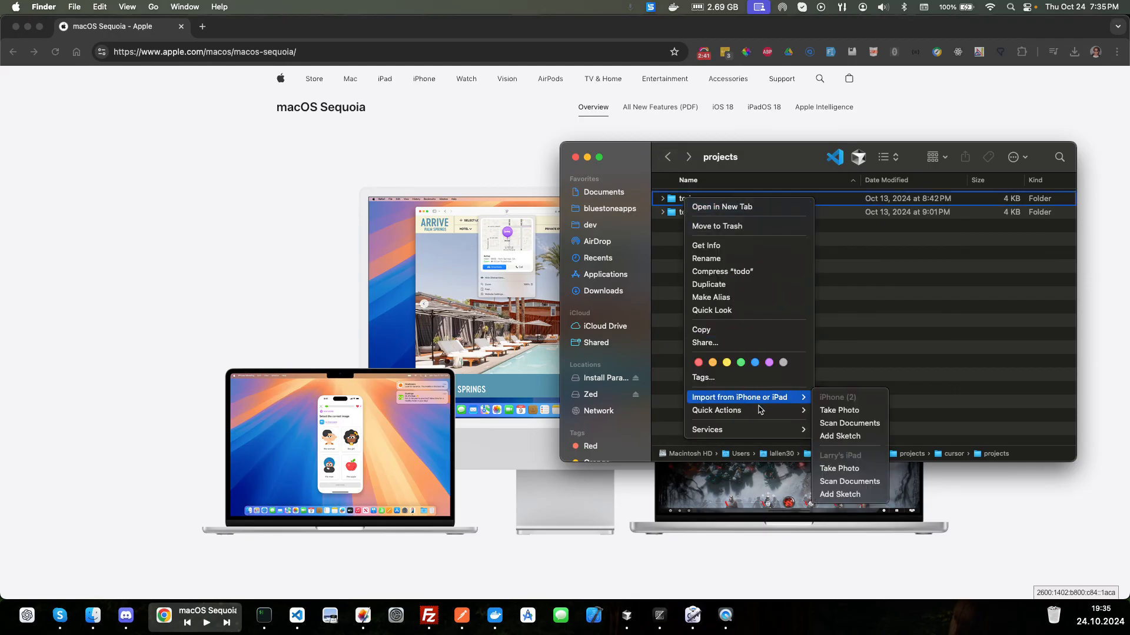
pyautogui.moveTo(760, 412)
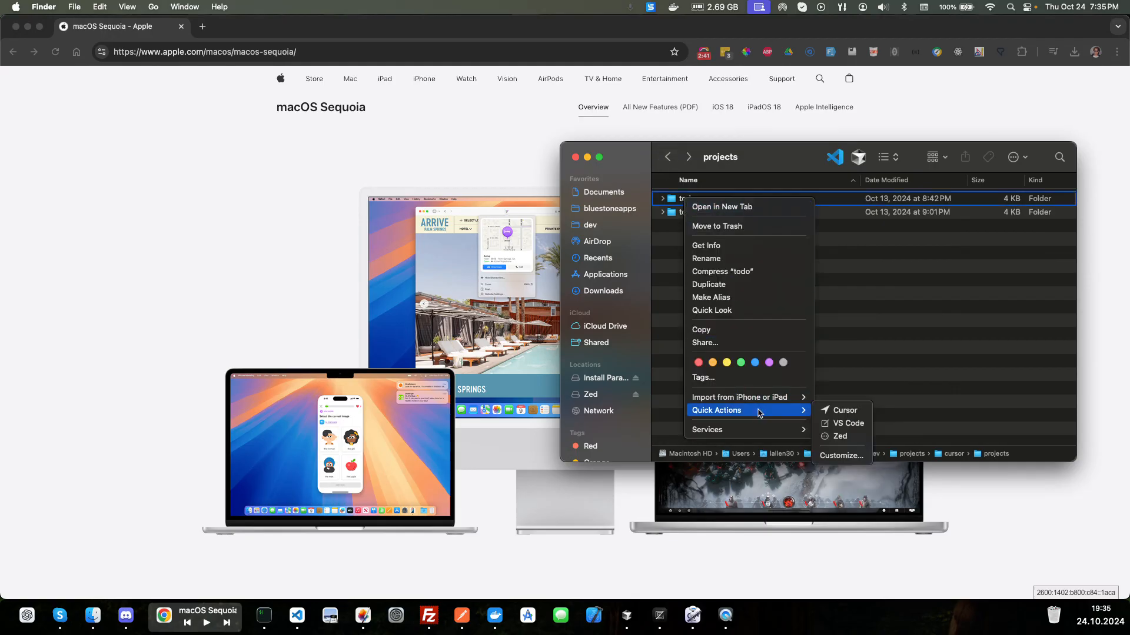
pyautogui.click(841, 436)
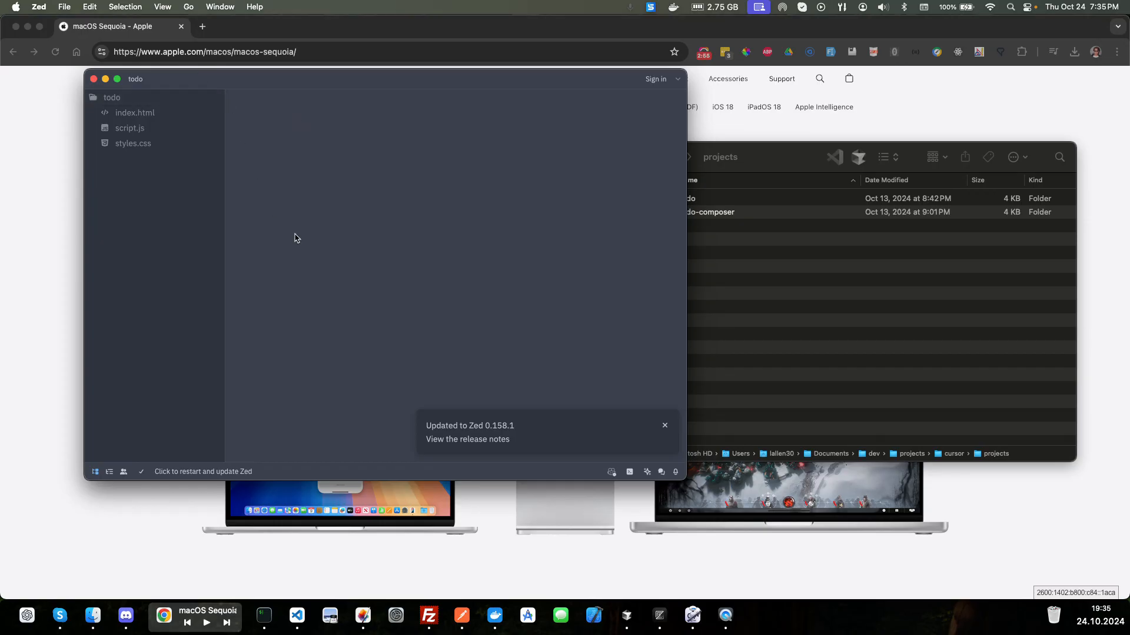
# Customize the toolbar of the projects Finder window by removing the Cursor shortcut, and finish the customization
pyautogui.click(822, 310)
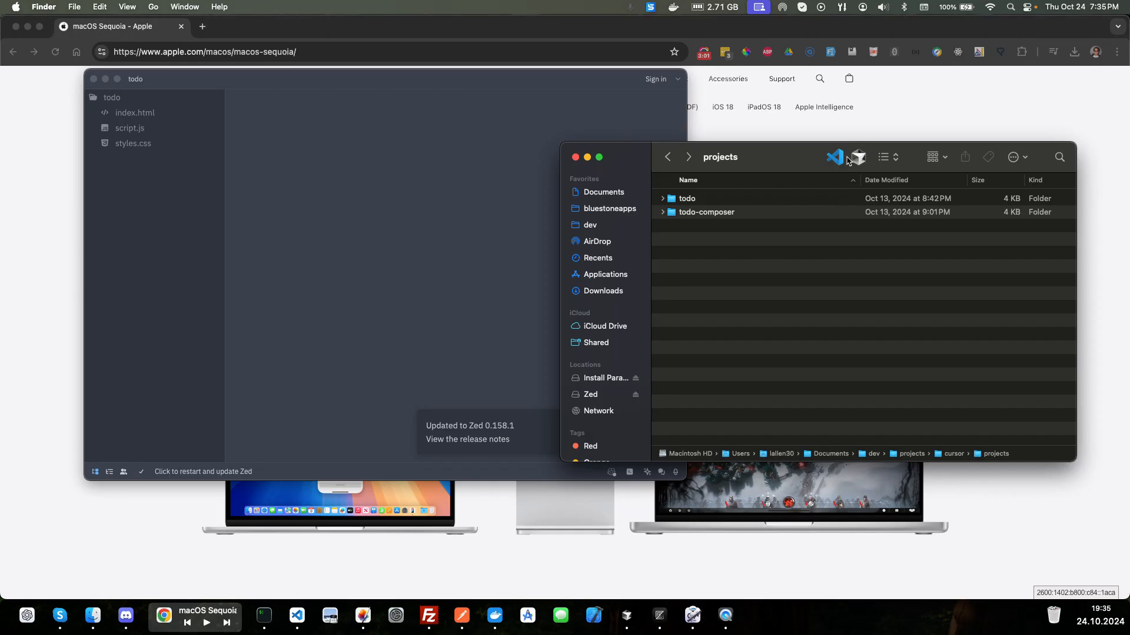
pyautogui.rightClick(781, 161)
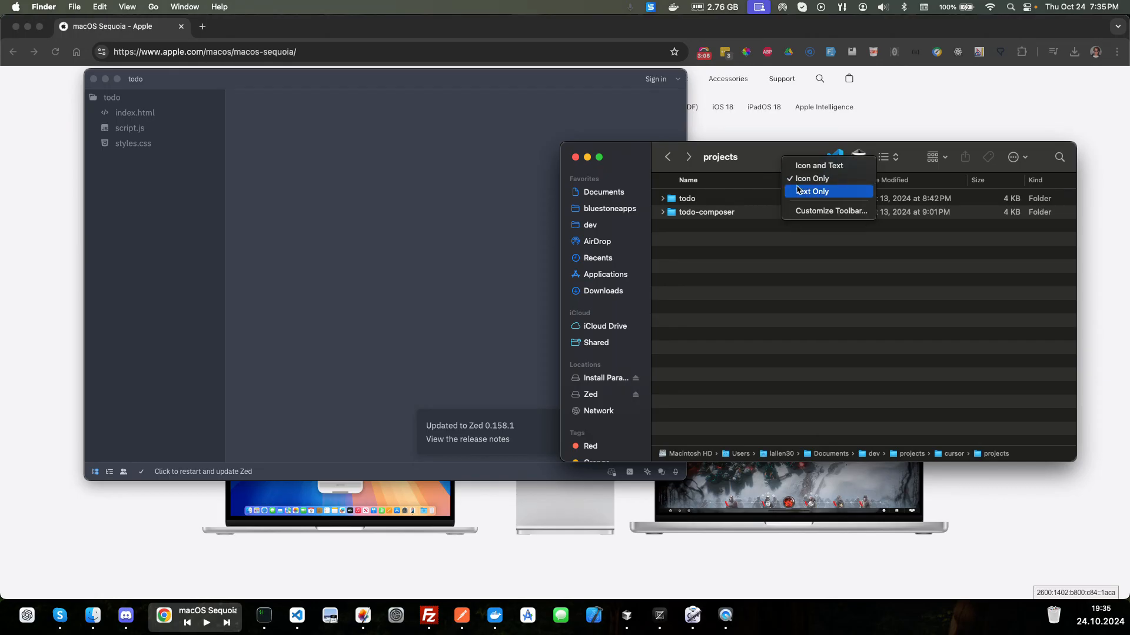
pyautogui.click(809, 211)
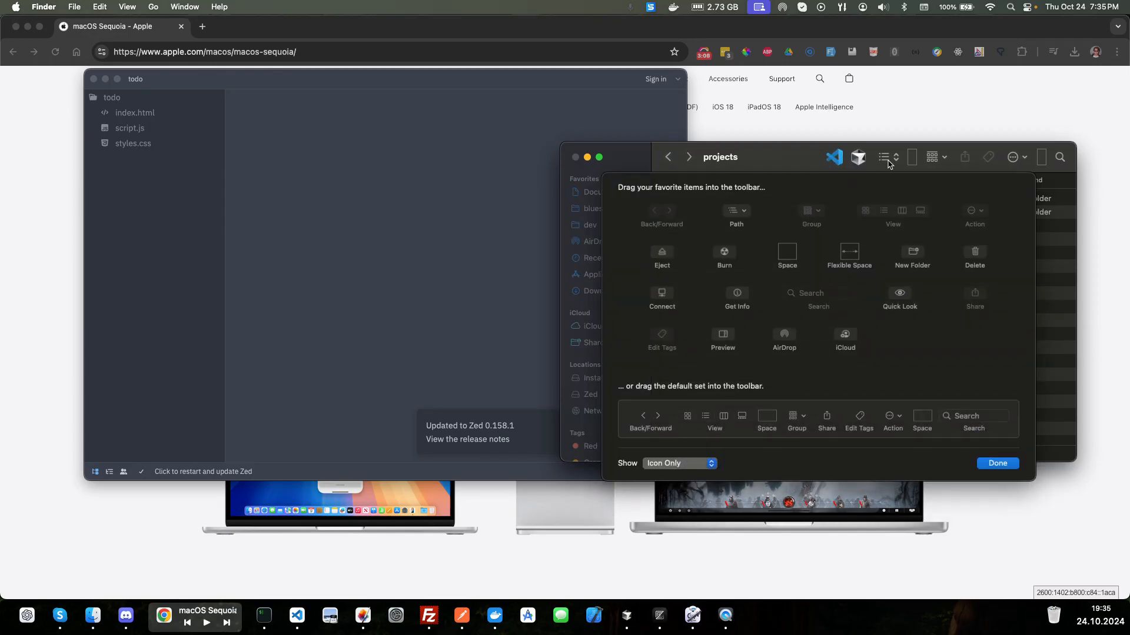
pyautogui.moveTo(857, 168); pyautogui.dragTo(826, 158)
pyautogui.moveTo(842, 157); pyautogui.dragTo(825, 129)
pyautogui.hotkey('ctrl', 'Up')
pyautogui.click(877, 130)
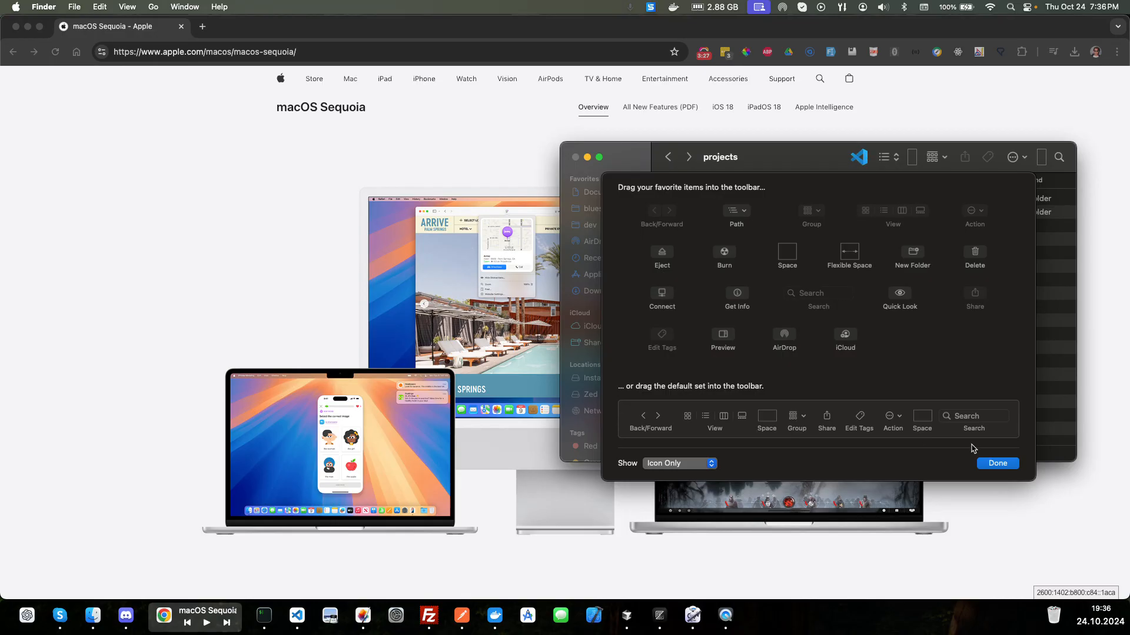
pyautogui.click(992, 464)
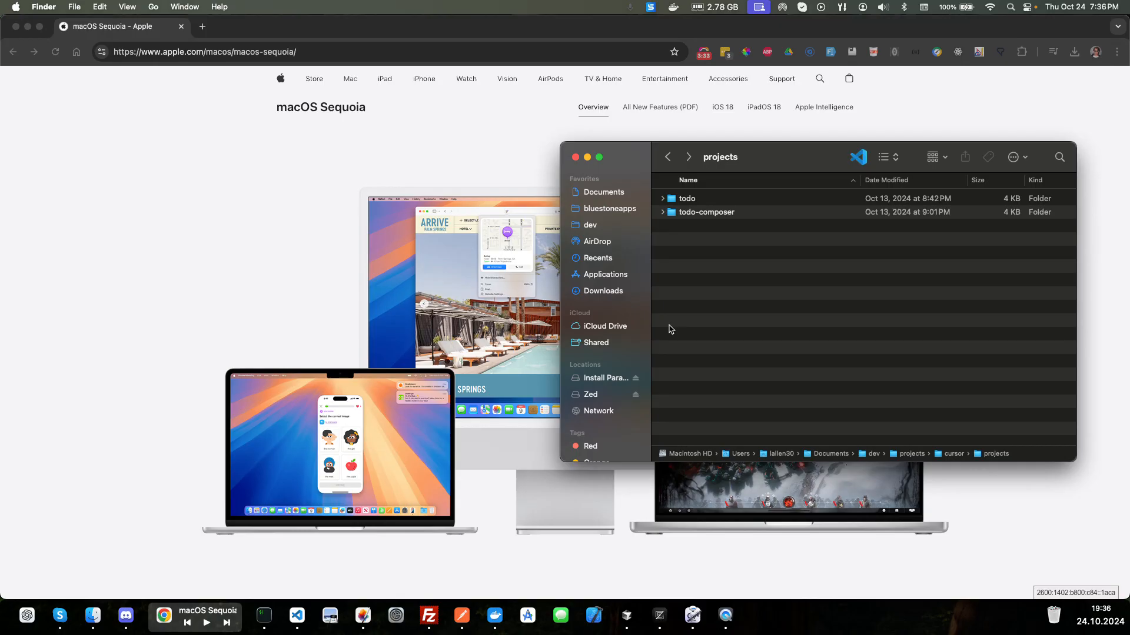
# Switch to the iTerm2 window and run open ~/Library/Services to show the Services folder in Finder
pyautogui.hotkey('ctrl', 'Up')
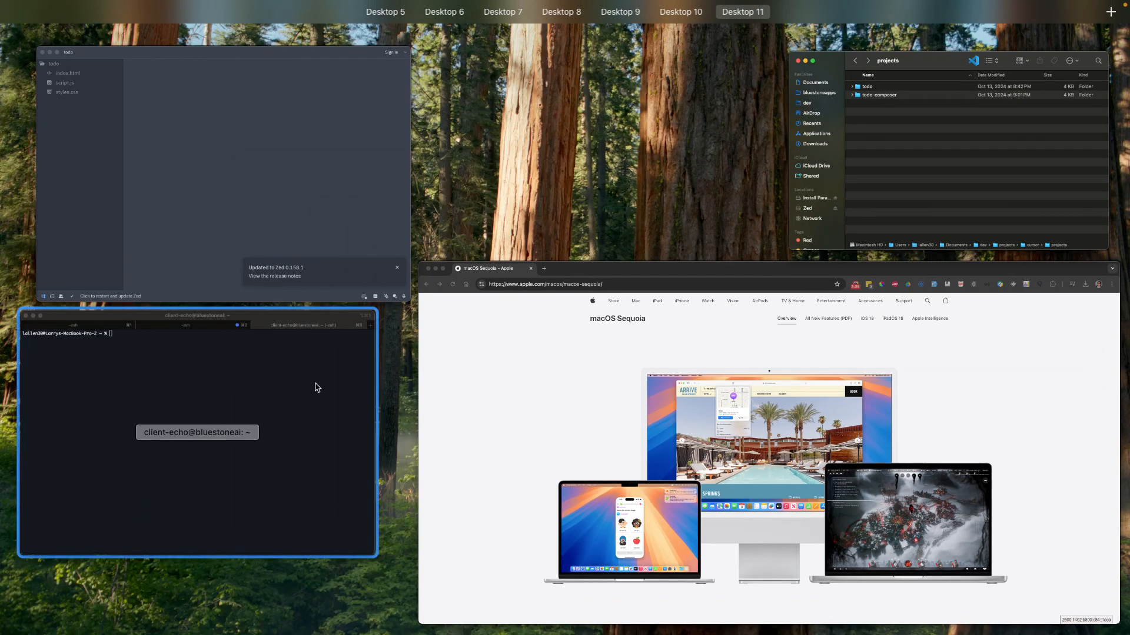
pyautogui.click(315, 385)
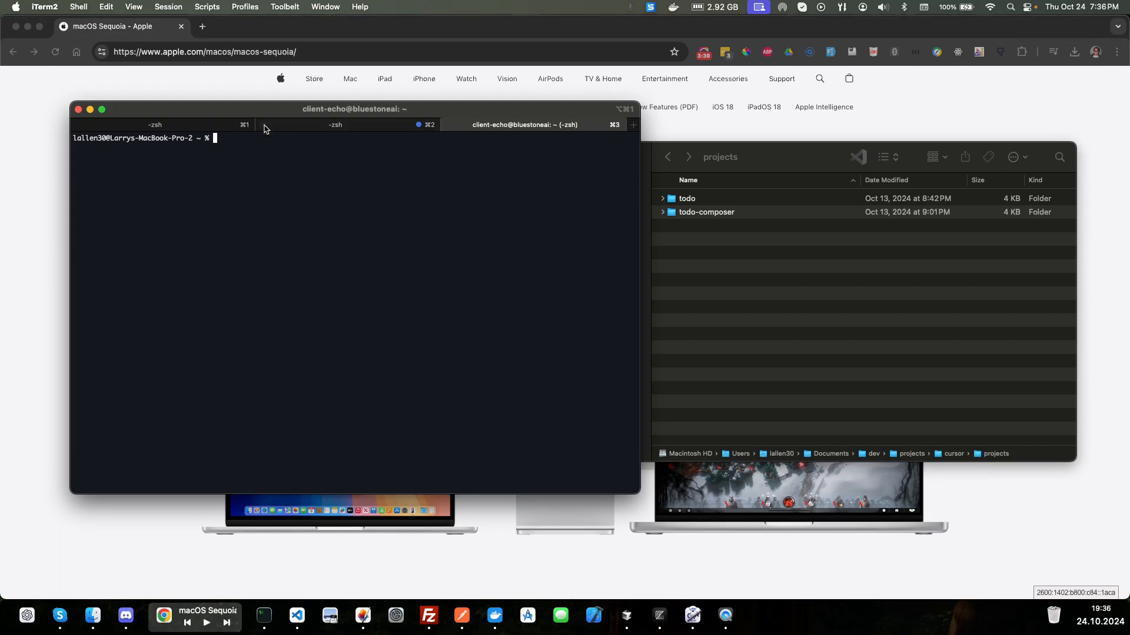
pyautogui.moveTo(256, 115); pyautogui.dragTo(331, 144)
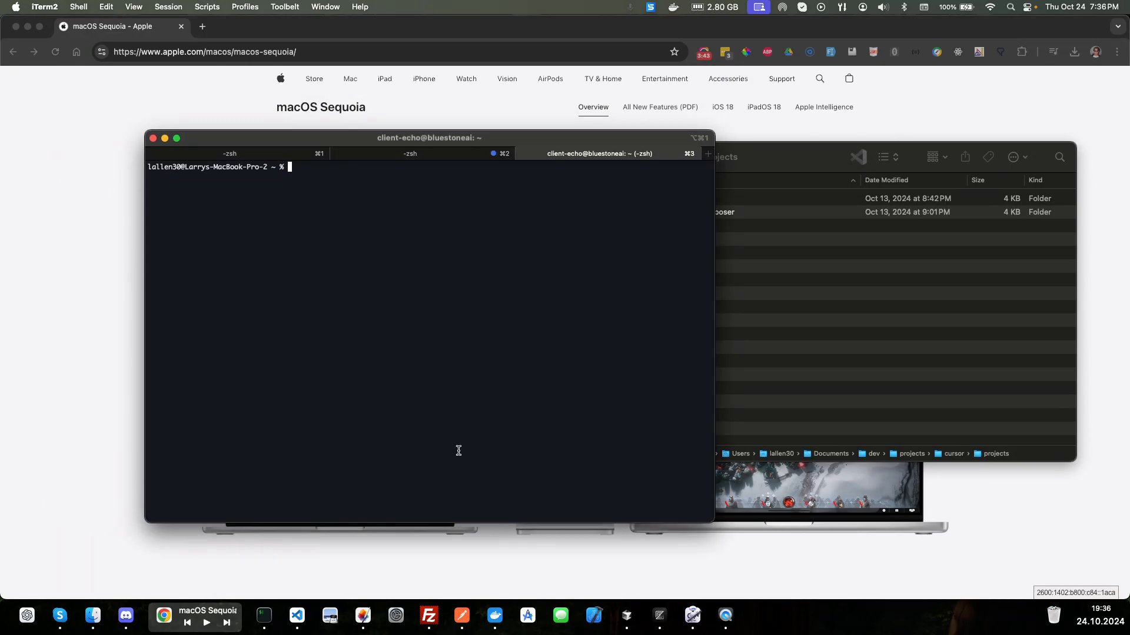
pyautogui.moveTo(429, 615)
pyautogui.write('open ~/')
pyautogui.write('Library/s')
pyautogui.press('BackSpace')
pyautogui.write('Services')
pyautogui.press('Return')
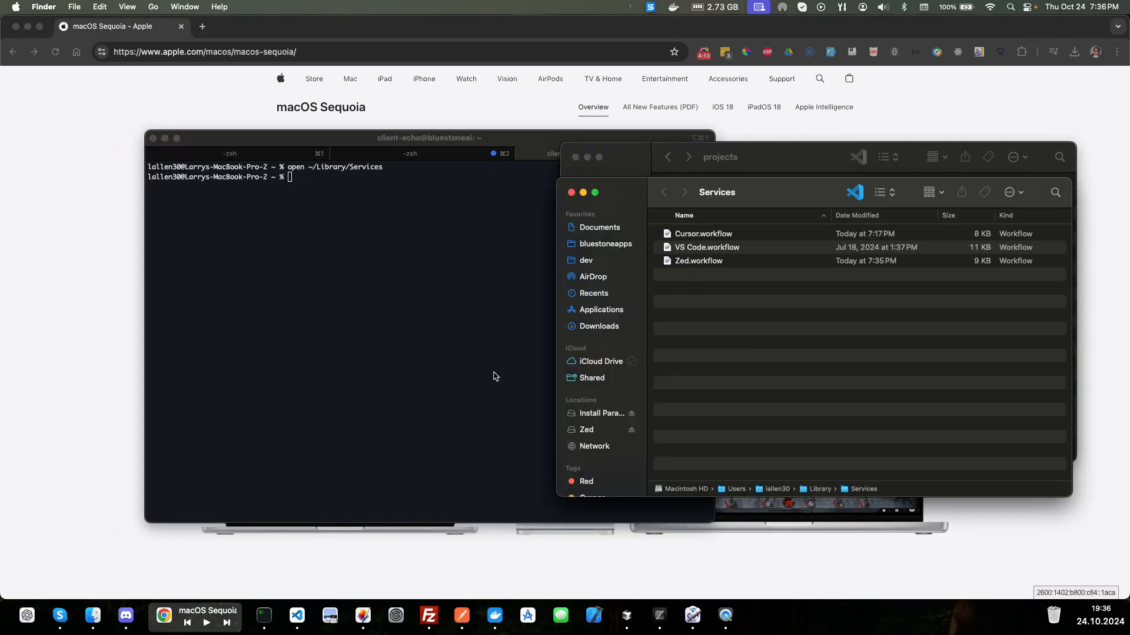
# Move Zed.workflow from the Services folder to the Trash
pyautogui.click(696, 264)
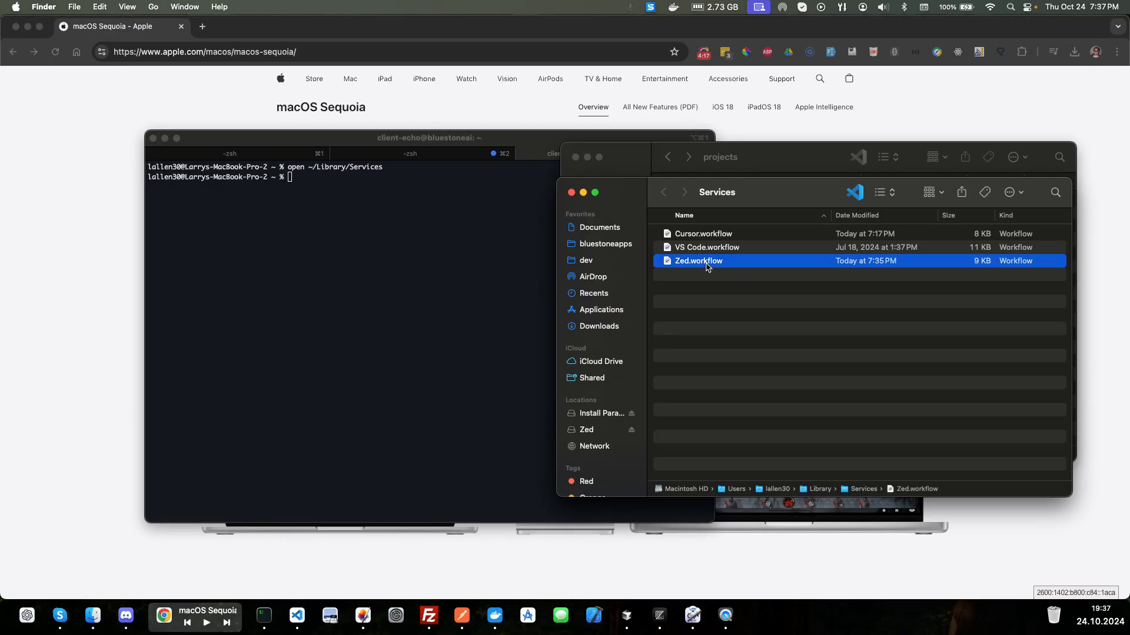
pyautogui.rightClick(706, 266)
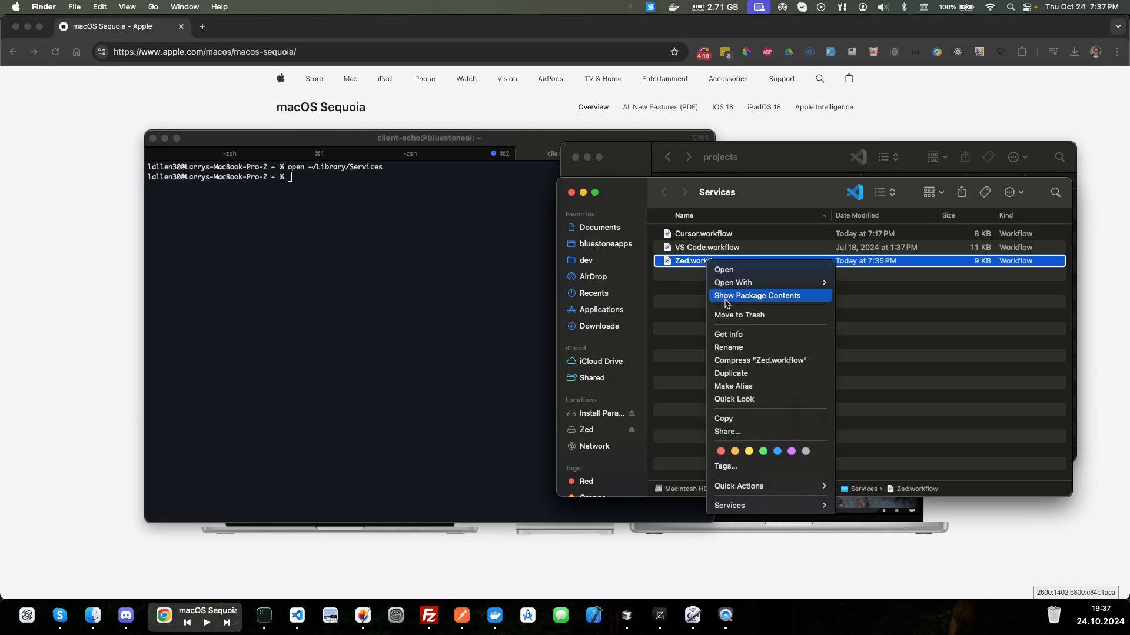
pyautogui.press('Escape')
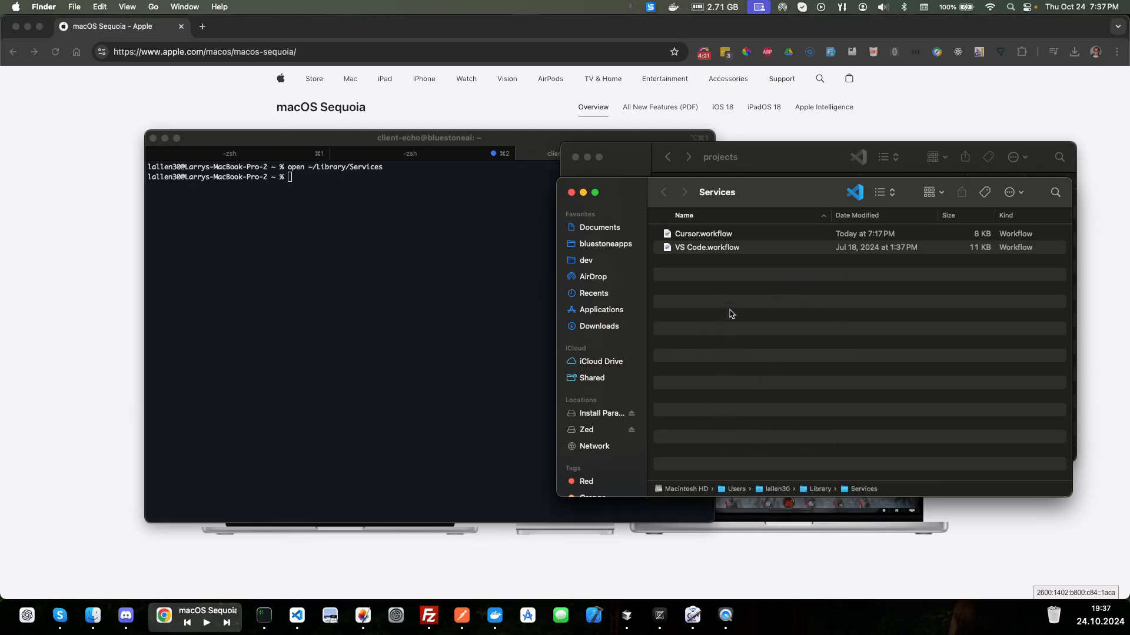
# Return to the projects folder and check which quick actions are offered for the todo folder
pyautogui.click(765, 166)
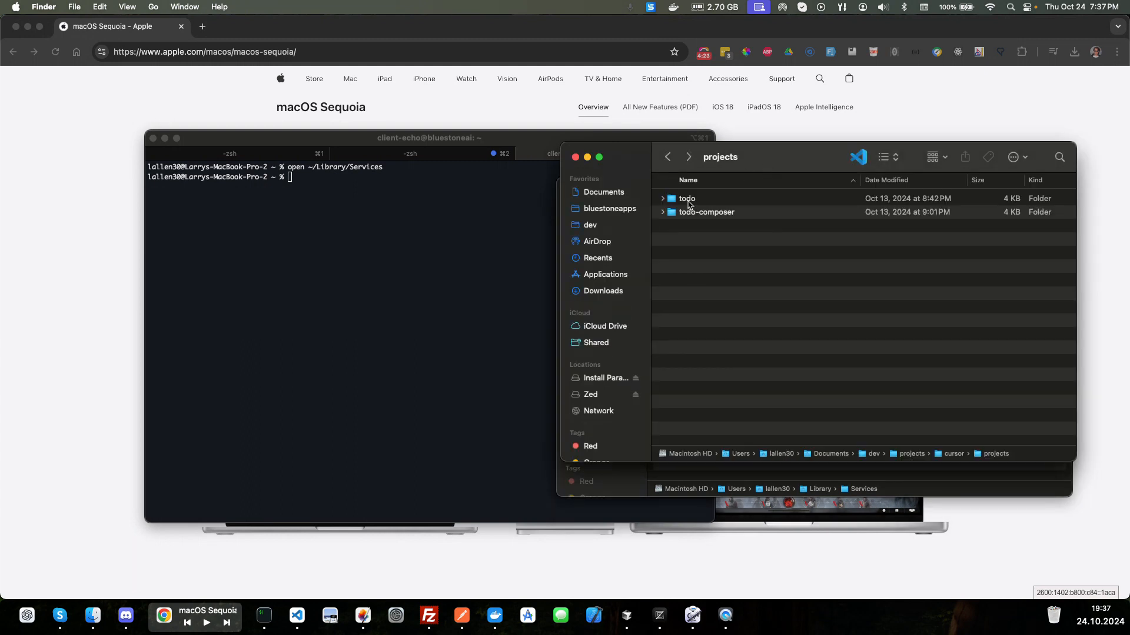
pyautogui.rightClick(687, 200)
pyautogui.moveTo(758, 412)
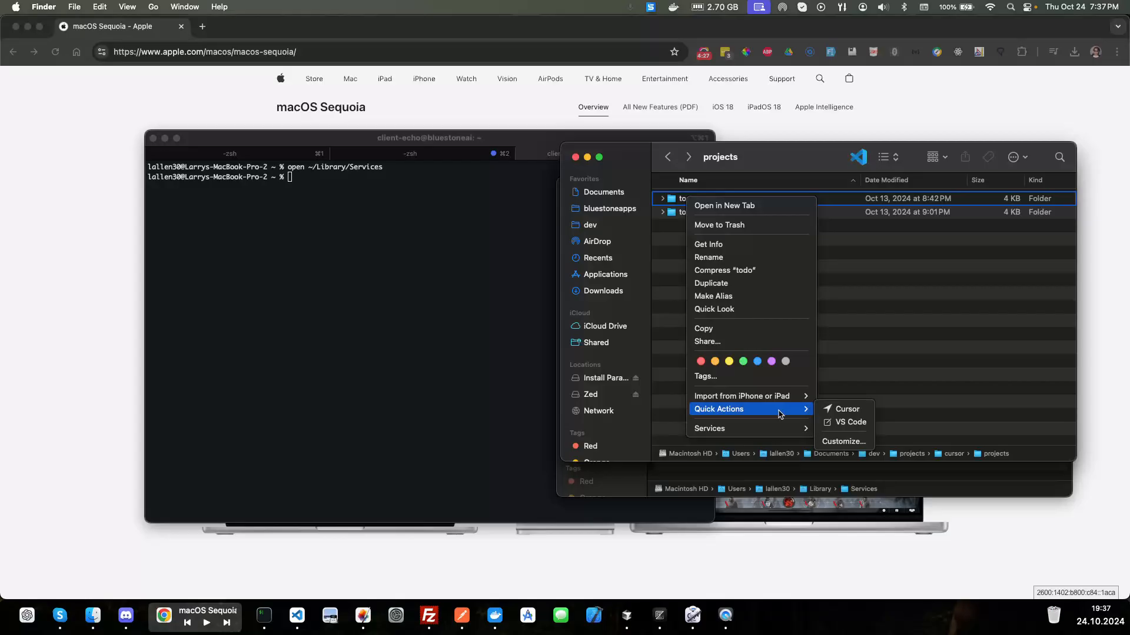
pyautogui.click(830, 282)
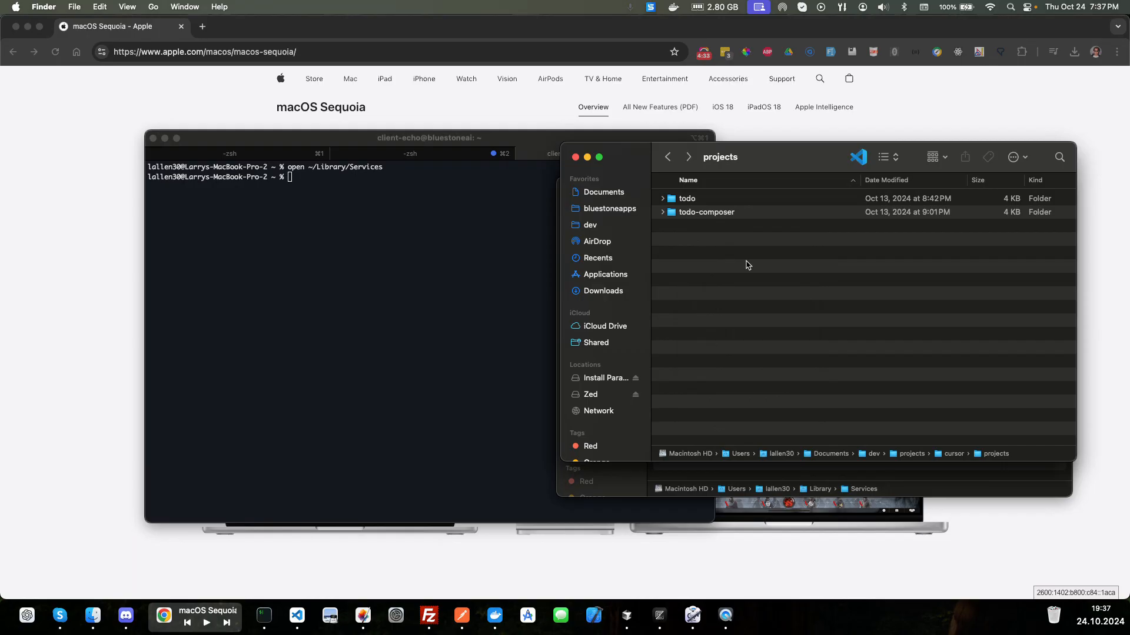
pyautogui.click(702, 54)
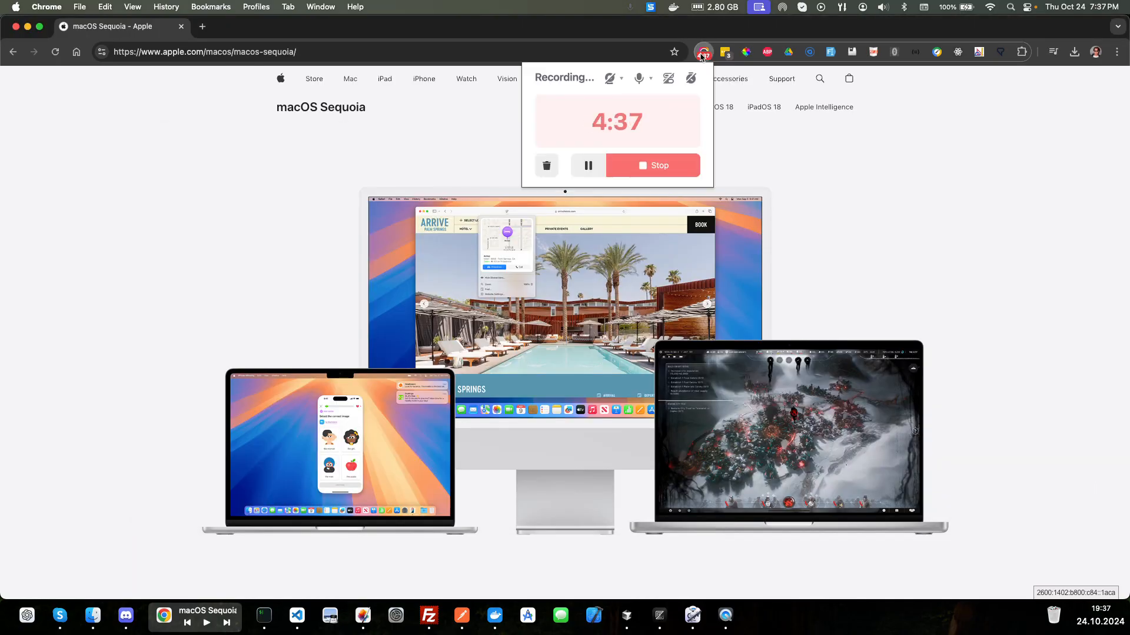